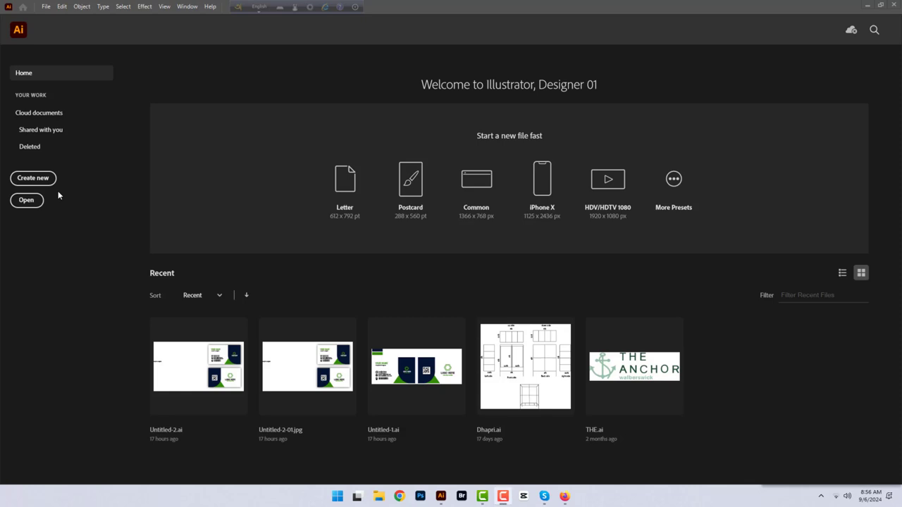
Create a document with two 3.5 × 2 in artboards and a linked 0.125 in bleed.
left_click(33, 179)
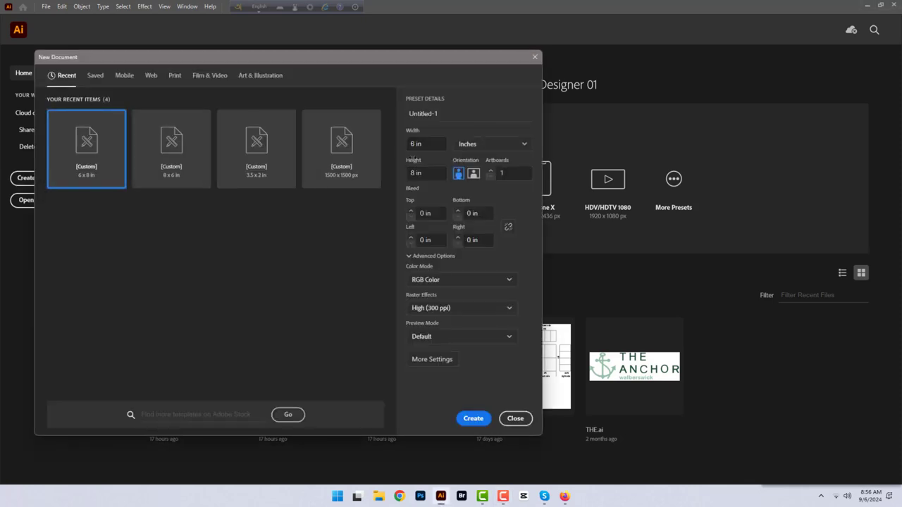
left_click(415, 144)
type("3.5")
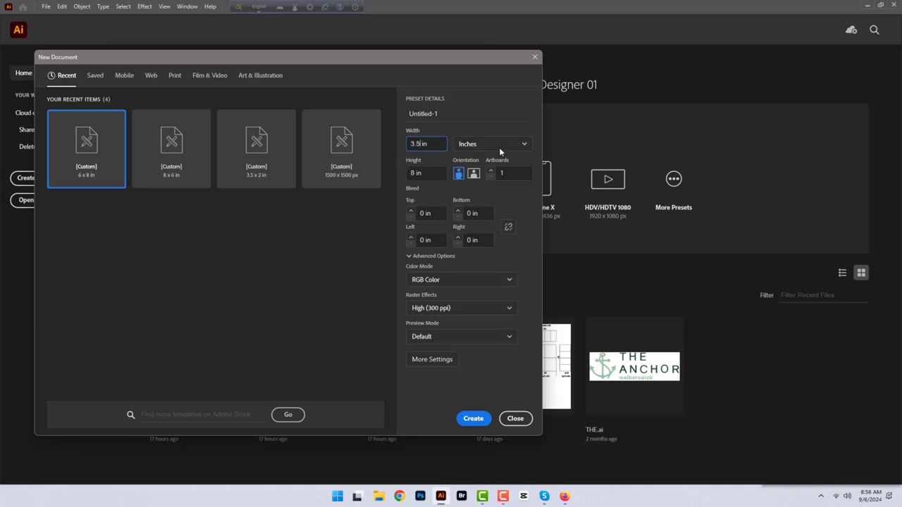
left_click(415, 173)
type("2")
left_click(475, 179)
left_click(491, 170)
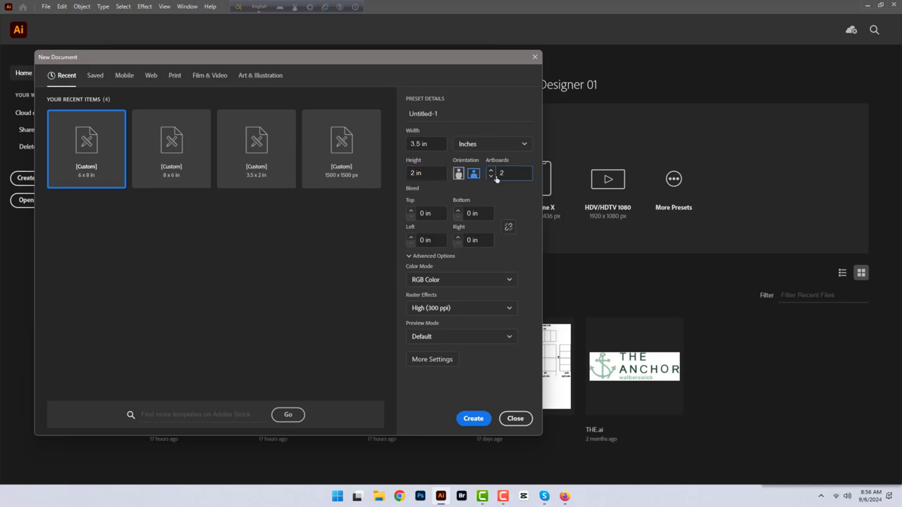
left_click(423, 213)
type(".12")
type("5")
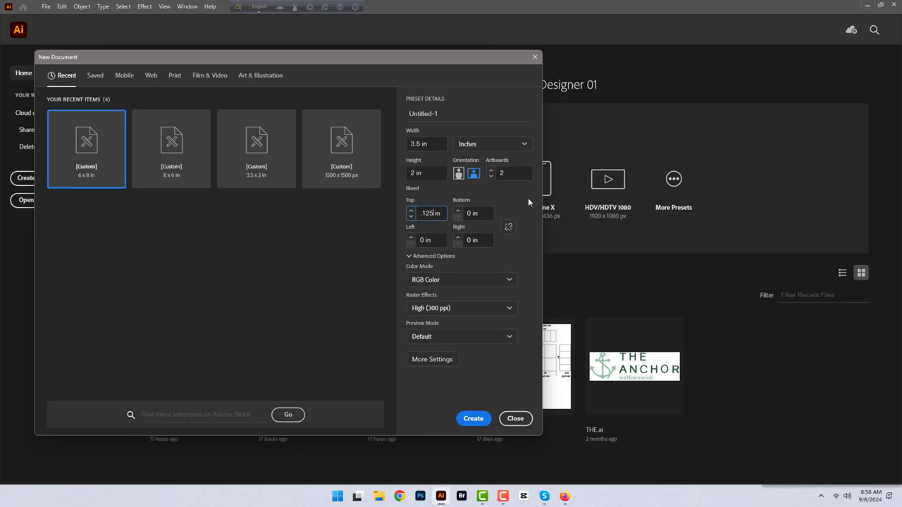
left_click(508, 228)
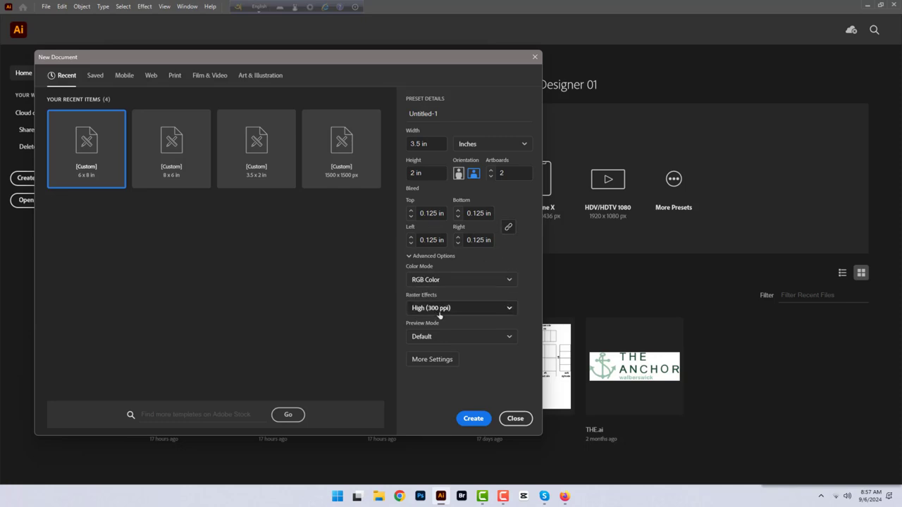
left_click(477, 422)
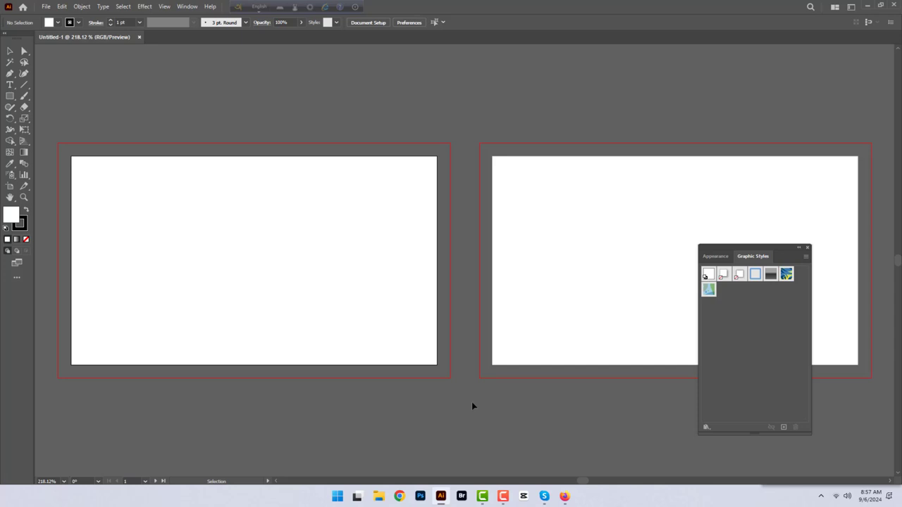
Switch the workspace to Essentials so the Properties panel is docked.
left_click(187, 6)
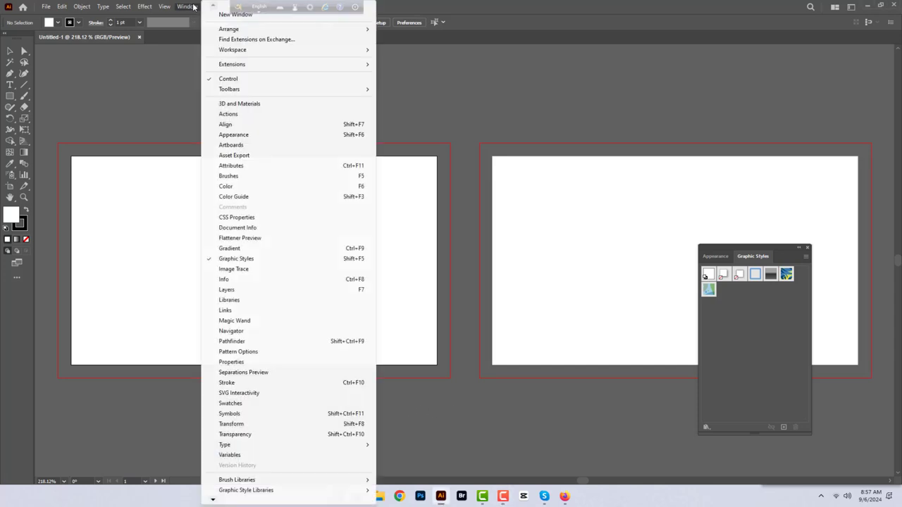
mouse_move(232, 49)
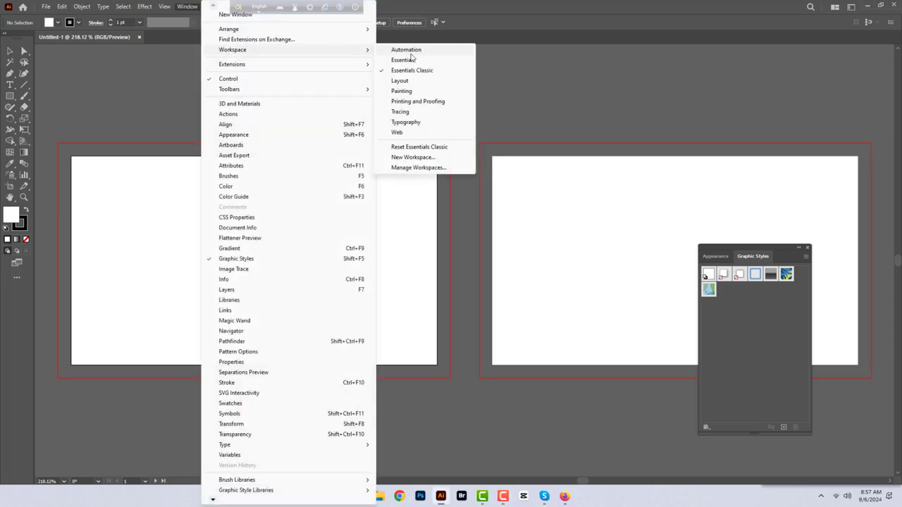
left_click(402, 147)
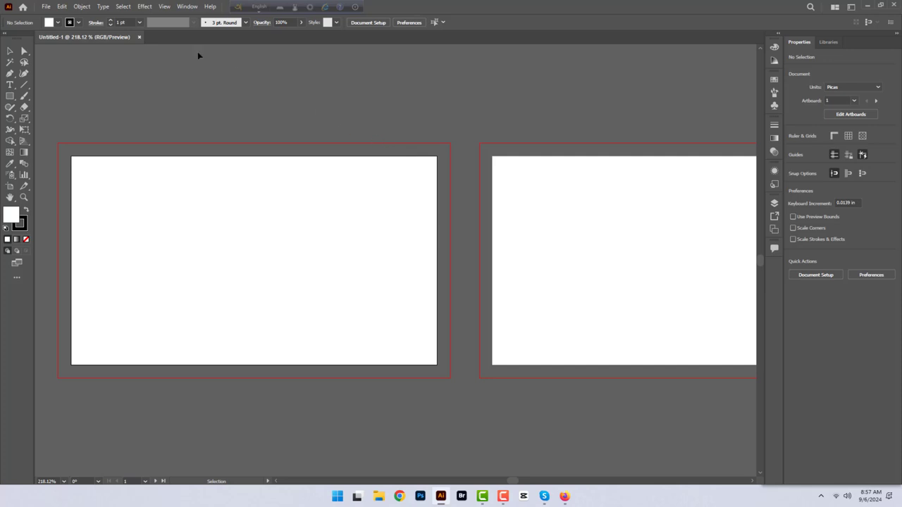
left_click(9, 96)
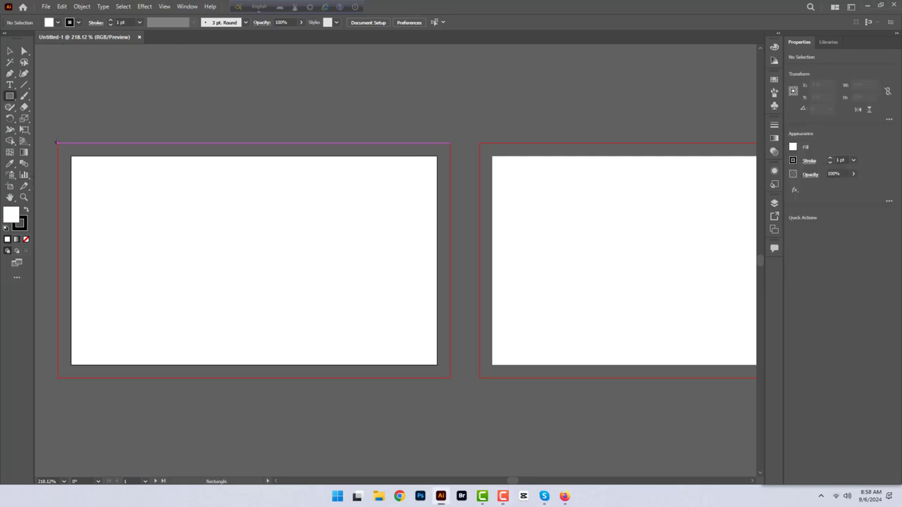
Draw a bleed-size rectangle over the first card and remove its stroke.
mouse_move(58, 143)
left_mouse_down()
mouse_move(363, 336)
mouse_move(449, 377)
left_mouse_up()
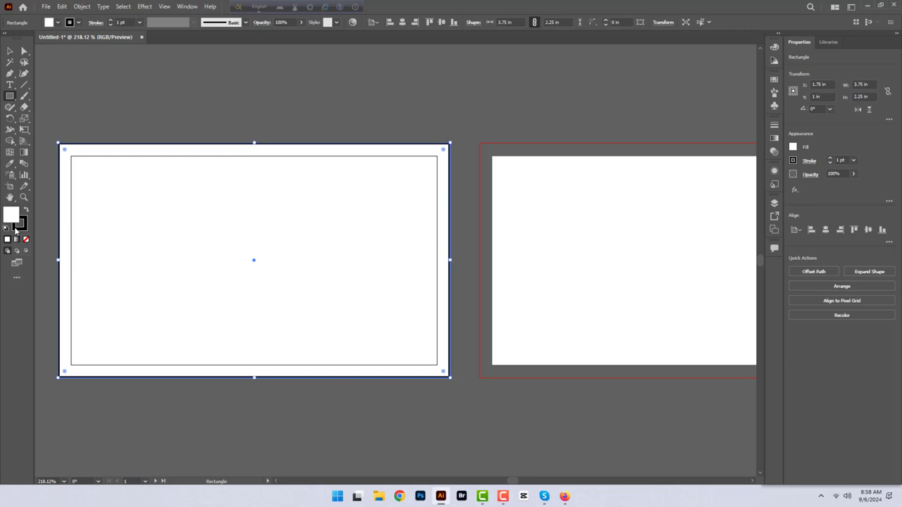
left_click(16, 229)
left_click(26, 240)
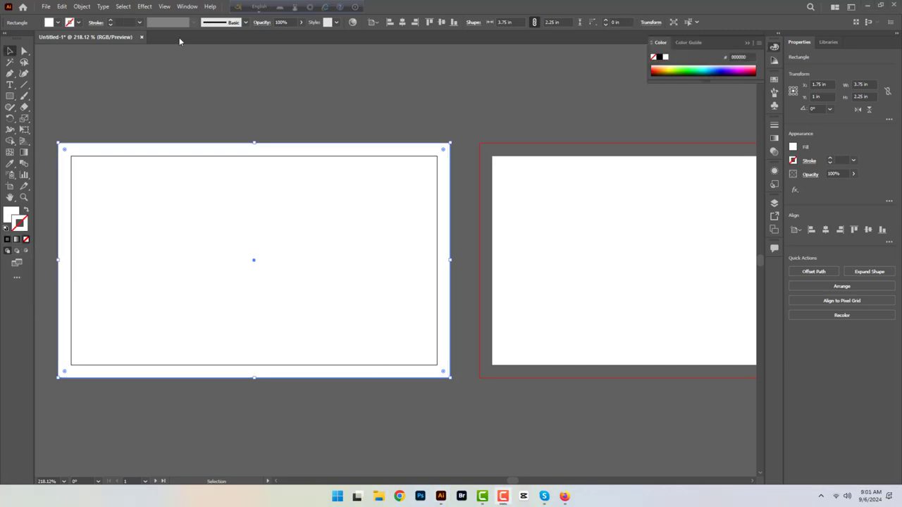
Offset the rectangle by -0.25 in and turn the inset copy into a guide.
left_click(81, 7)
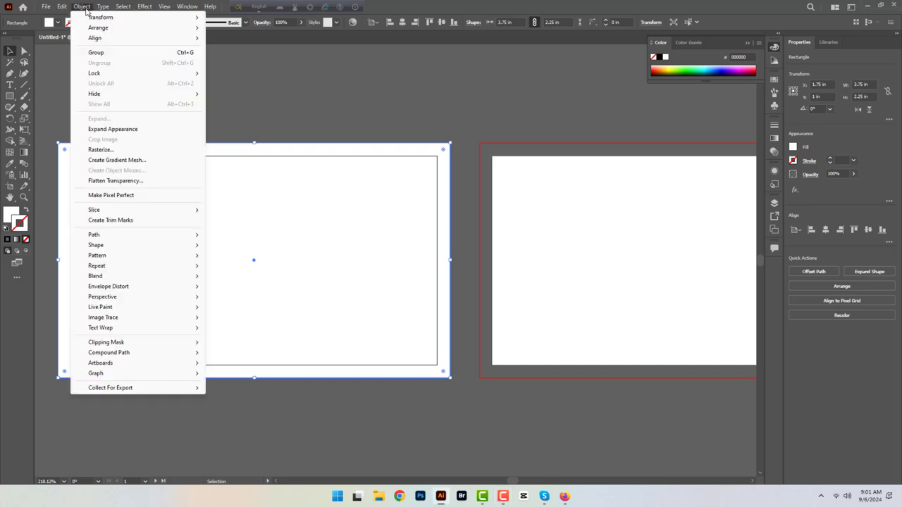
mouse_move(94, 234)
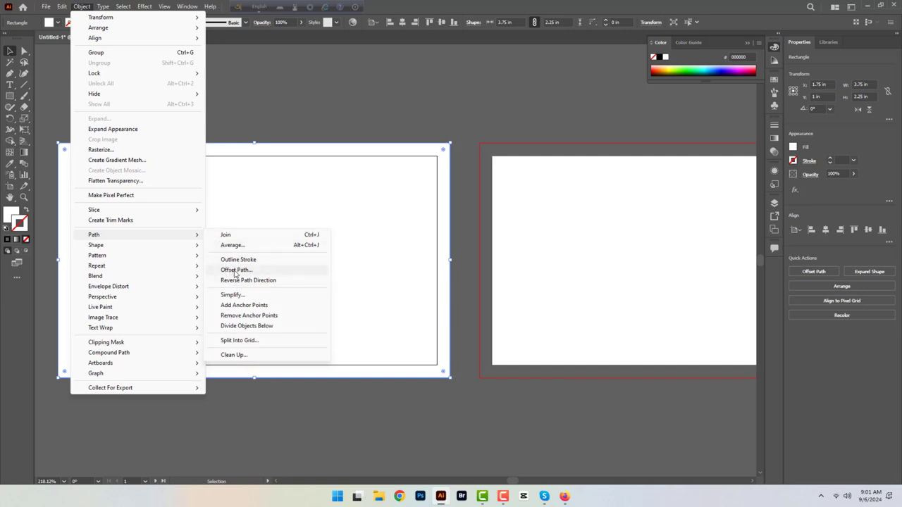
left_click(235, 270)
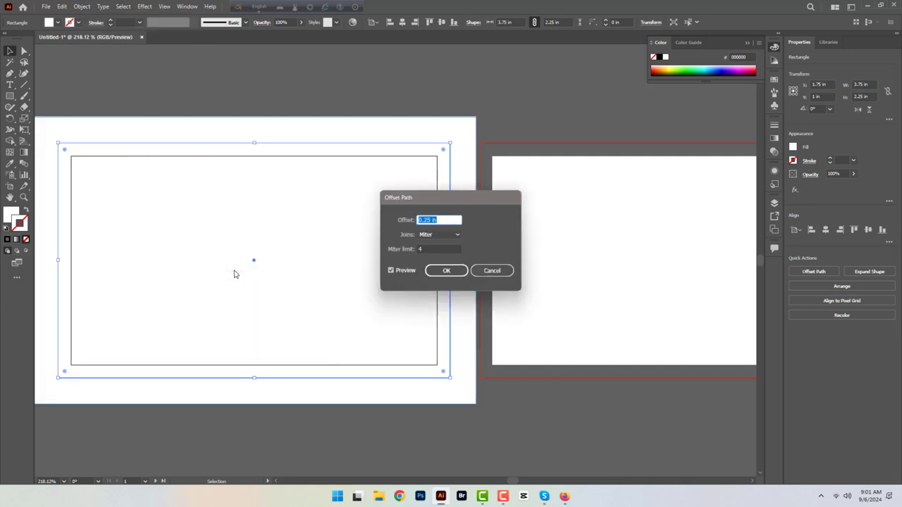
left_click(419, 220)
type("-")
left_click(438, 272)
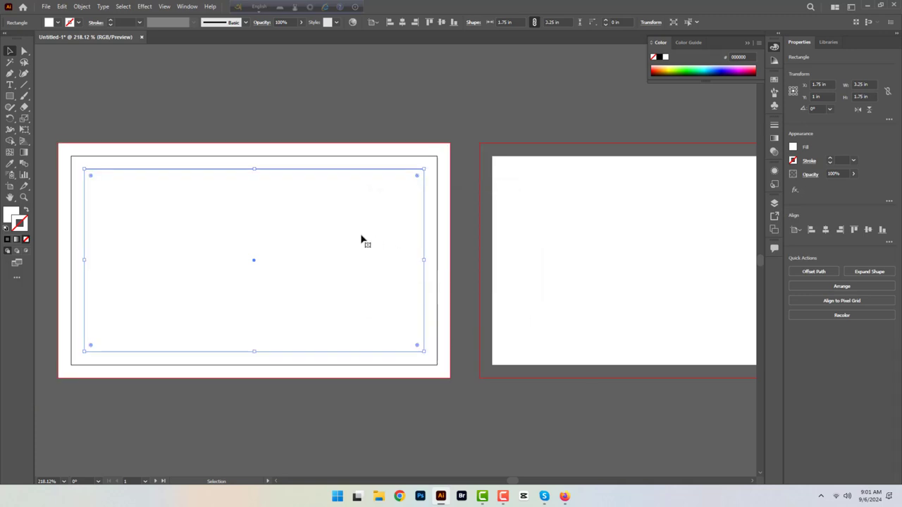
right_click(334, 220)
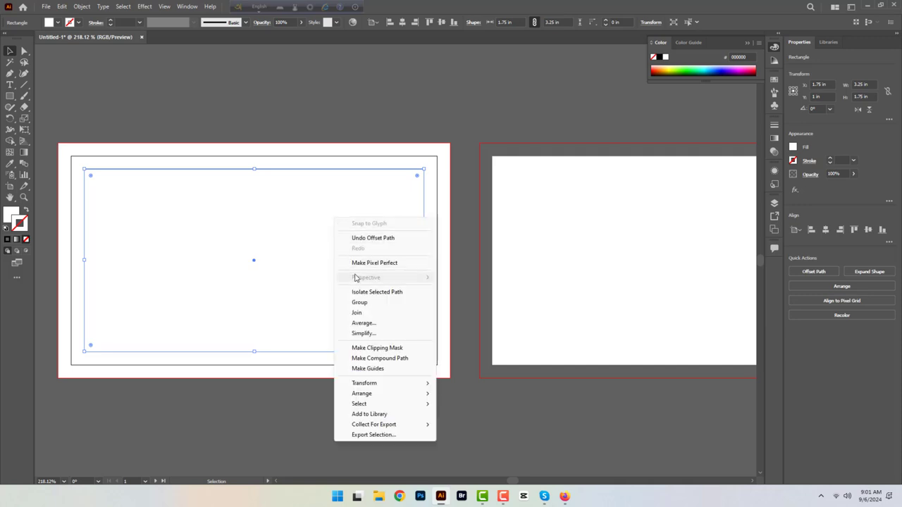
left_click(368, 369)
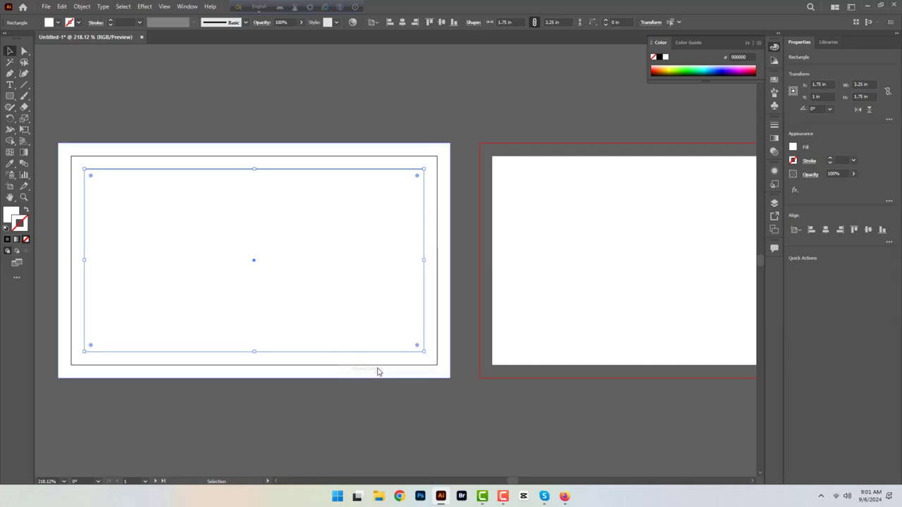
Duplicate the bleed rectangle and safe-area guide onto the second artboard.
left_click(384, 122)
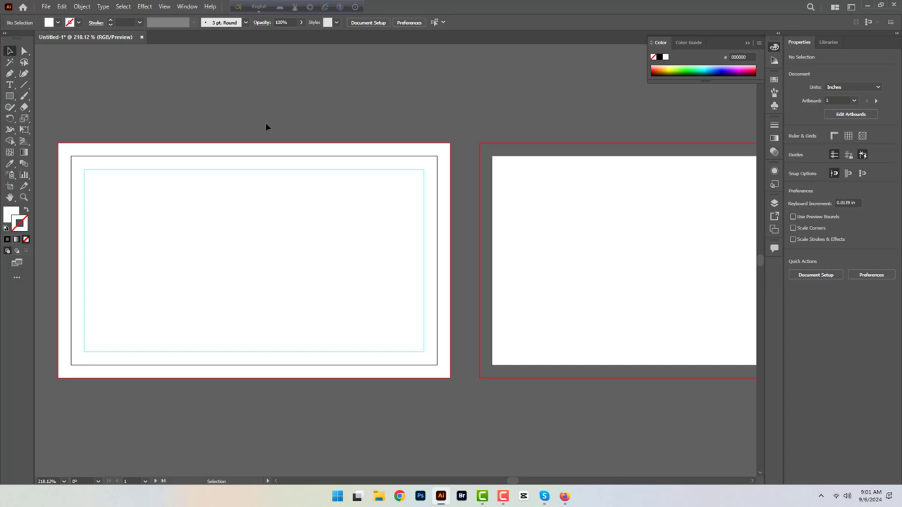
left_click_drag(265, 170, 447, 323)
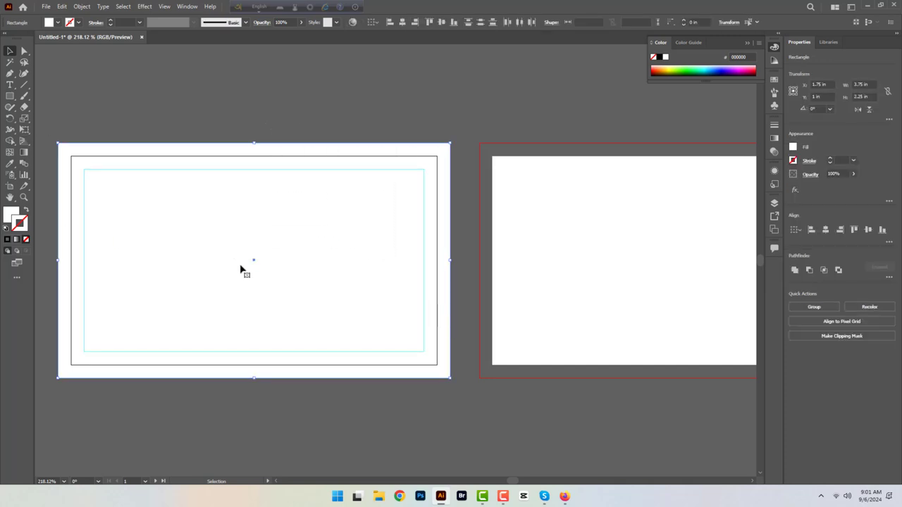
left_click_drag(240, 270, 663, 271)
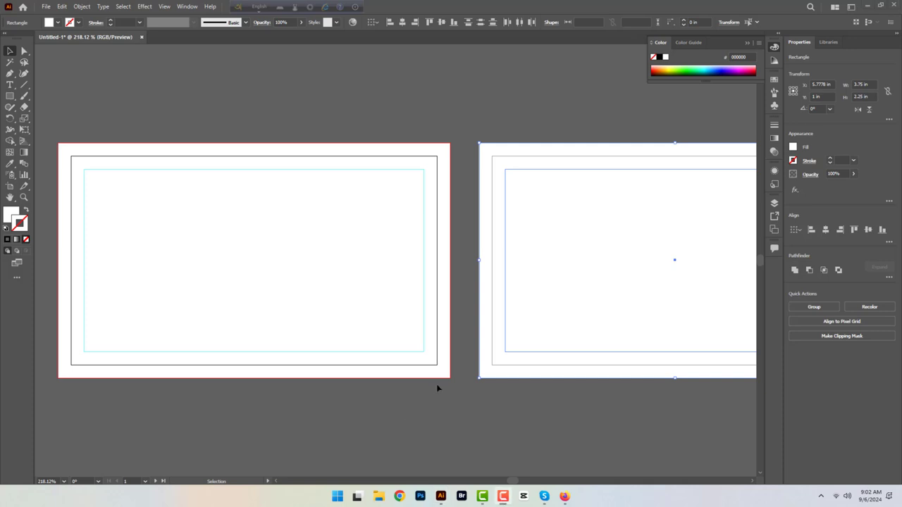
Zoom out and select both cards' bleed rectangles and guides.
key("ctrl+minus")
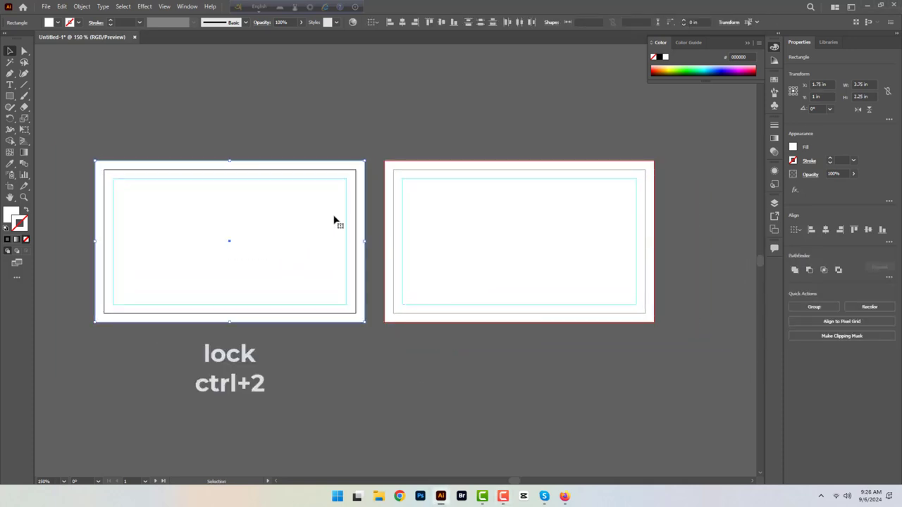
left_click(336, 222, "shift")
left_click_drag(451, 176, 558, 262)
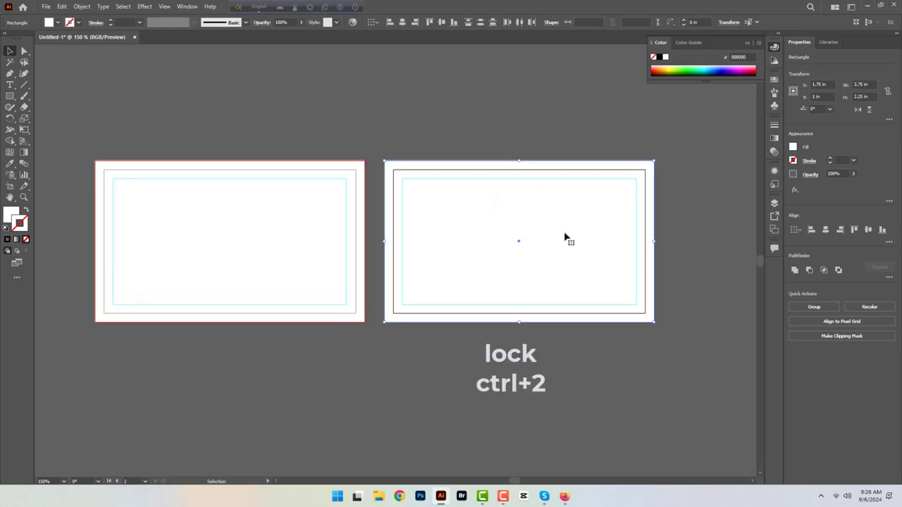
left_click(566, 237, "shift")
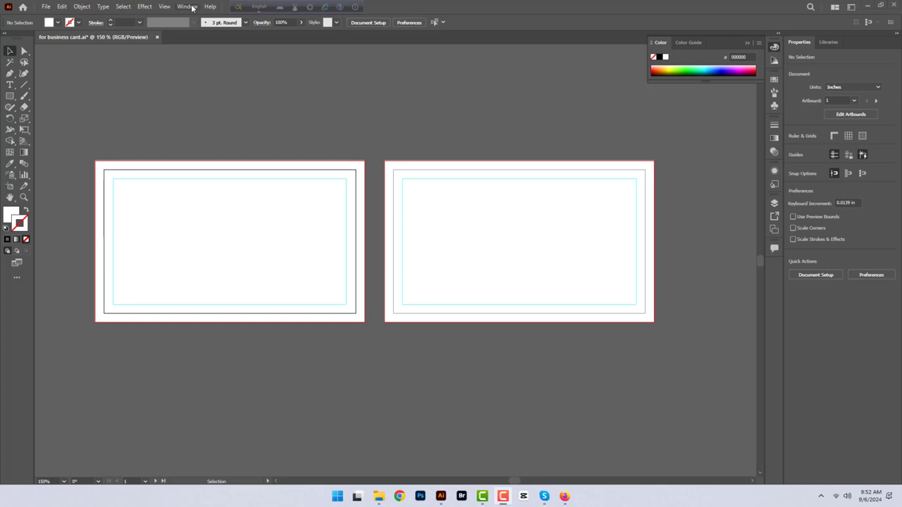
Open the Web Icons symbol library and enlarge it above the front card.
left_click(188, 7)
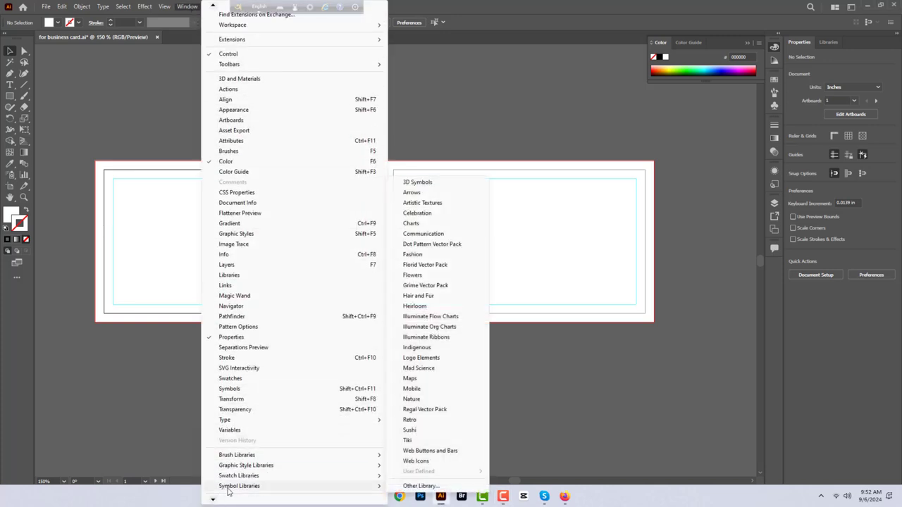
mouse_move(240, 486)
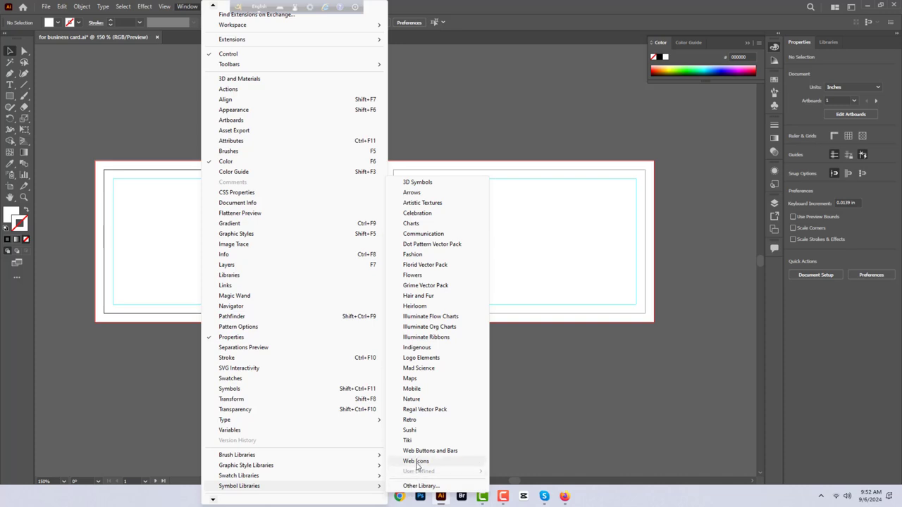
left_click(416, 460)
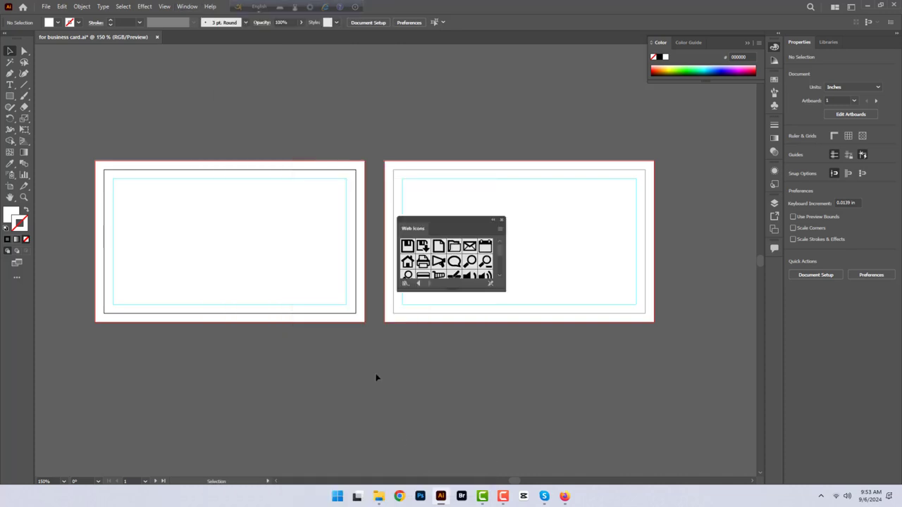
left_click_drag(461, 219, 312, 74)
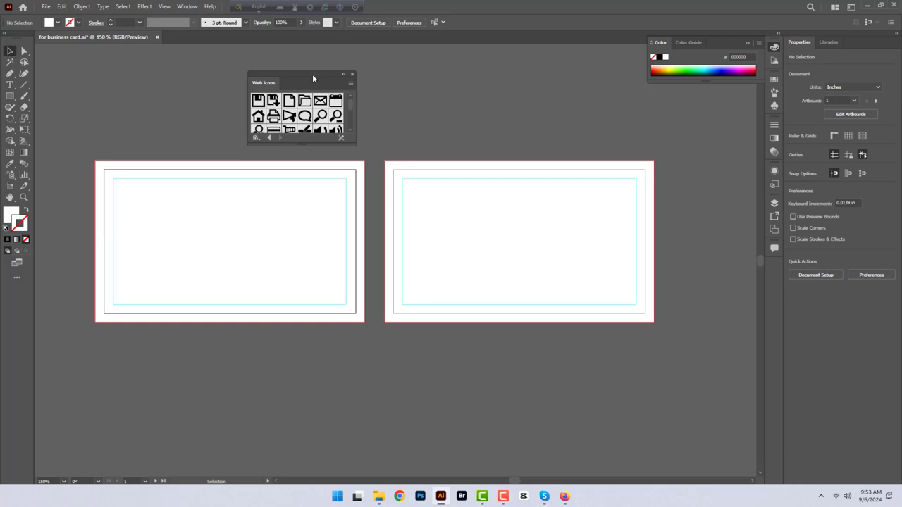
mouse_move(251, 252)
left_mouse_down()
mouse_move(302, 239)
mouse_move(342, 248)
left_mouse_up()
scroll(335, 231, "up", 2)
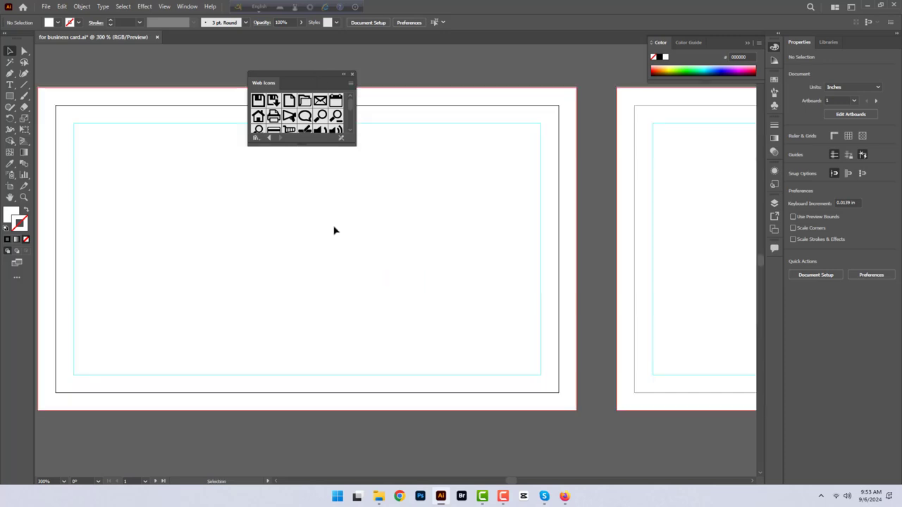
scroll(334, 230, "down", 1)
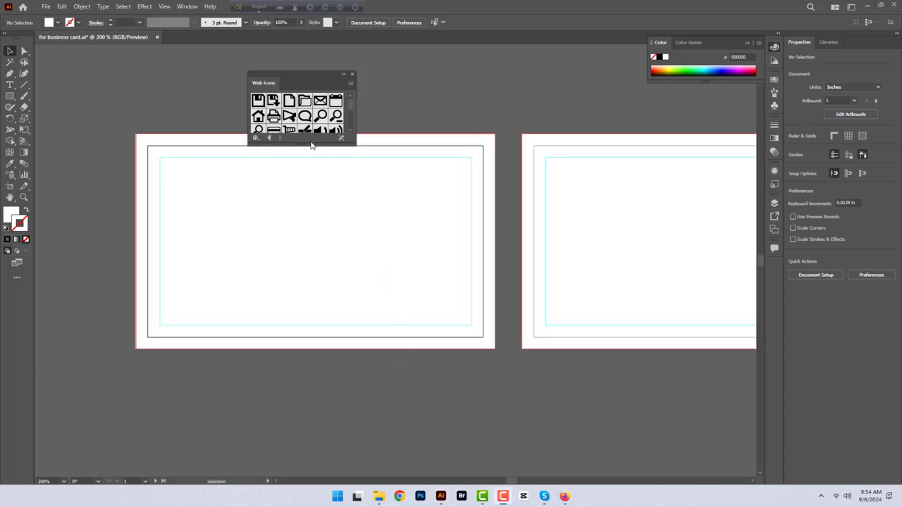
left_click_drag(312, 144, 315, 260)
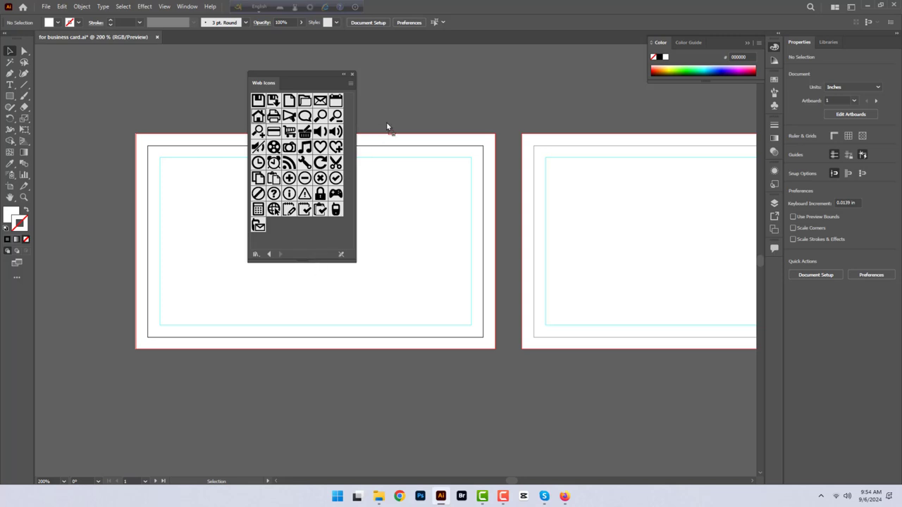
Place the house, globe, phone and envelope icons on the front card.
left_click_drag(258, 116, 379, 206)
left_click_drag(273, 208, 439, 285)
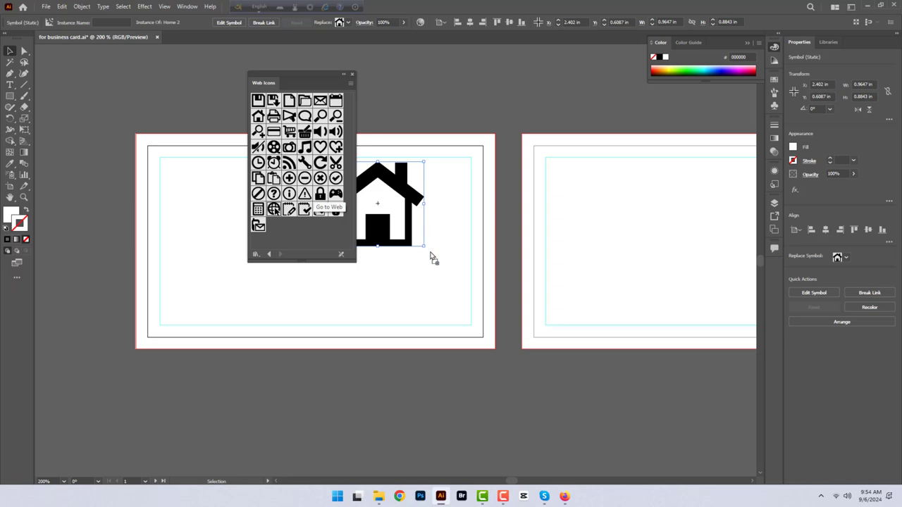
left_click_drag(335, 209, 337, 299)
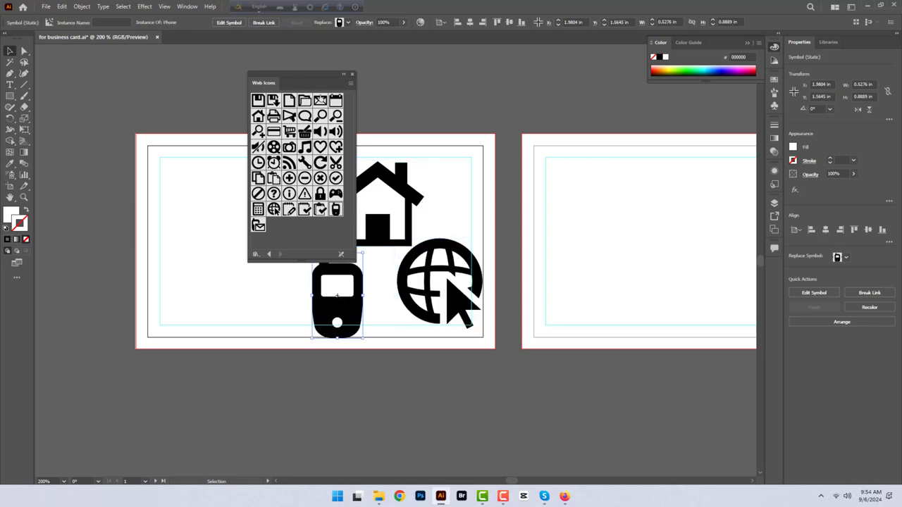
left_click_drag(320, 100, 459, 177)
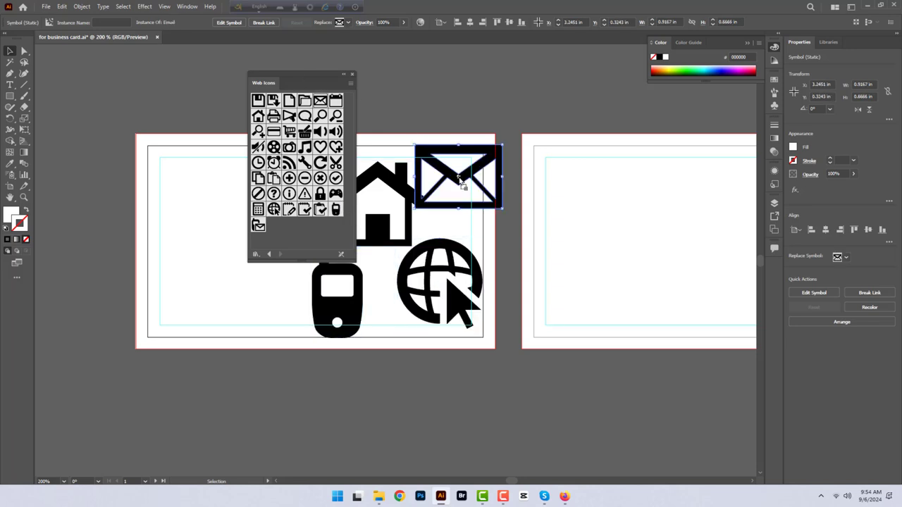
left_click(352, 74)
Shrink the icons, delete the envelope, and center-align the remaining three vertically.
mouse_move(310, 344)
left_mouse_down()
mouse_move(500, 146)
mouse_move(437, 223)
left_mouse_up()
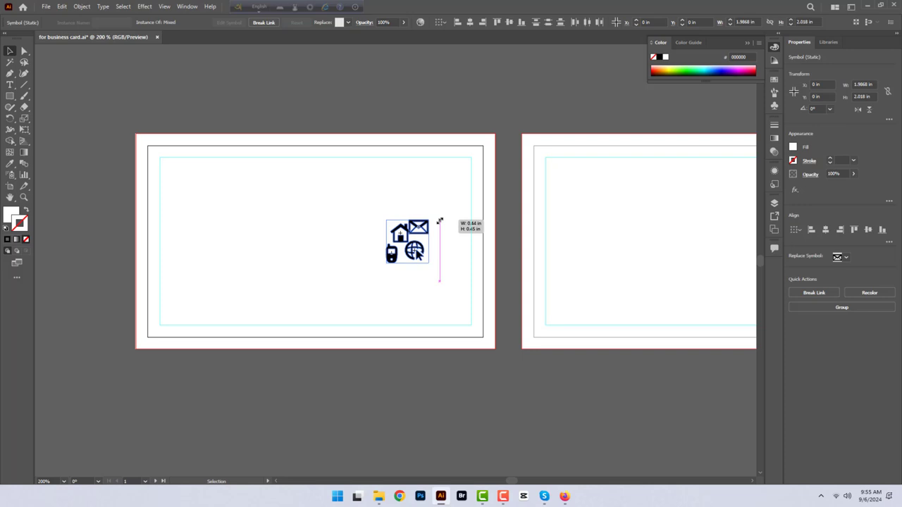
mouse_move(420, 252)
left_mouse_down()
mouse_move(227, 250)
mouse_move(242, 235)
mouse_move(205, 227)
mouse_move(204, 274)
mouse_move(207, 253)
left_mouse_up()
left_click(241, 227)
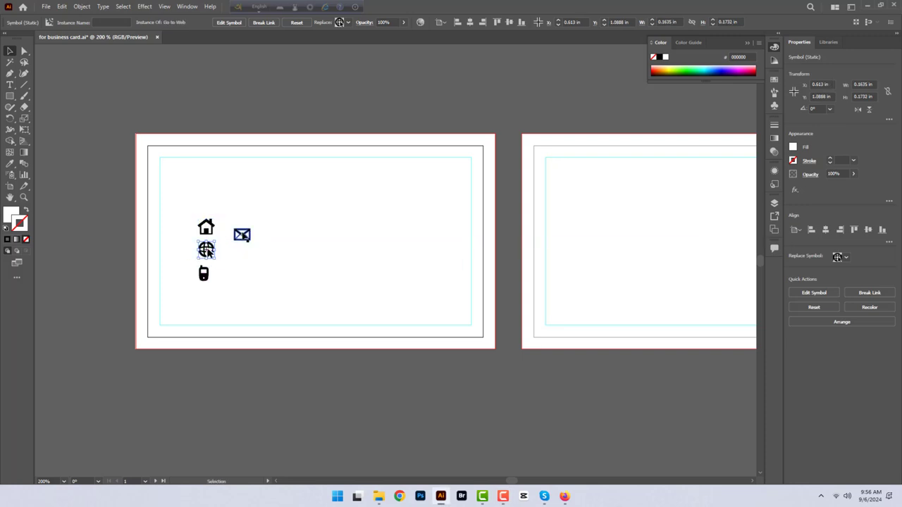
left_click(241, 235)
key("Delete")
left_click_drag(178, 210, 234, 293)
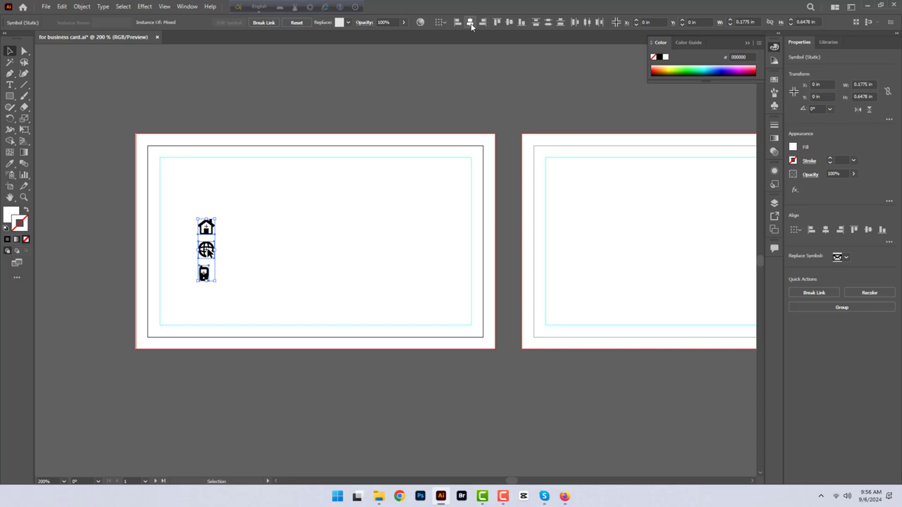
left_click(471, 23)
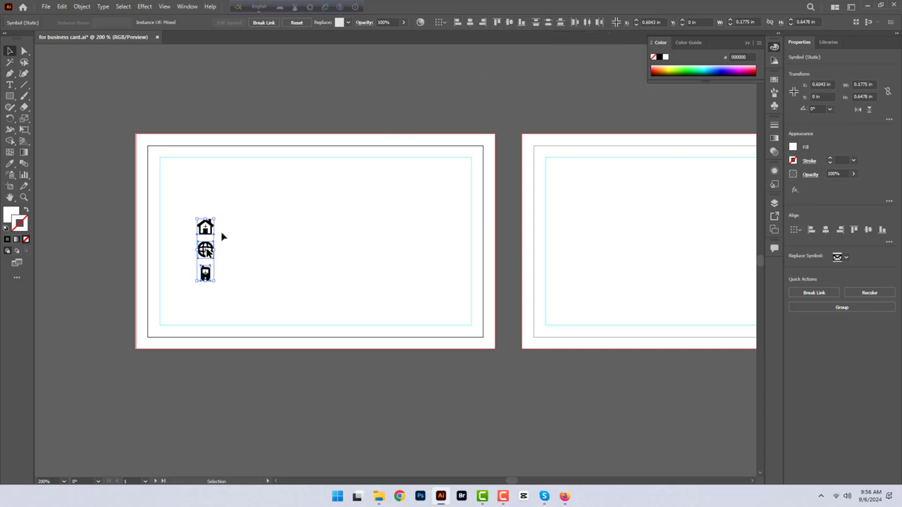
left_click(223, 237)
scroll(200, 236, "up", 2)
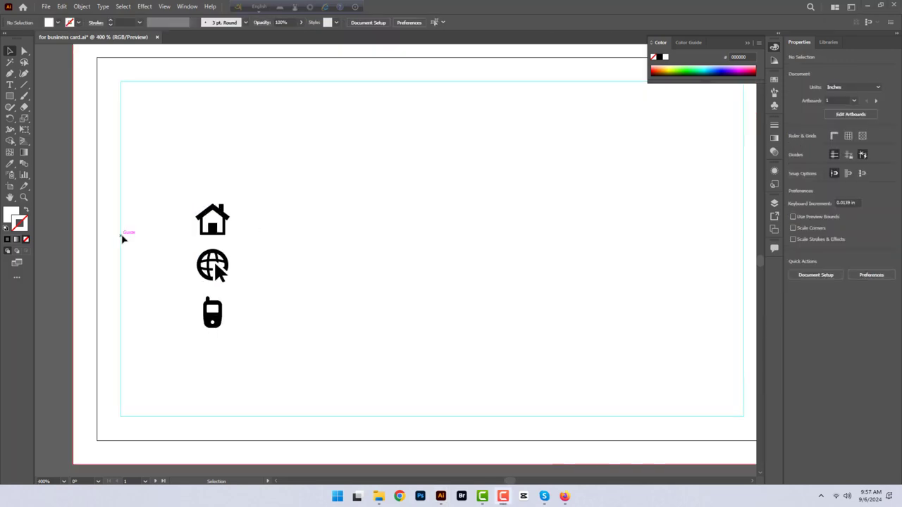
Add a 'Your location' text line beside the house icon.
left_click(9, 86)
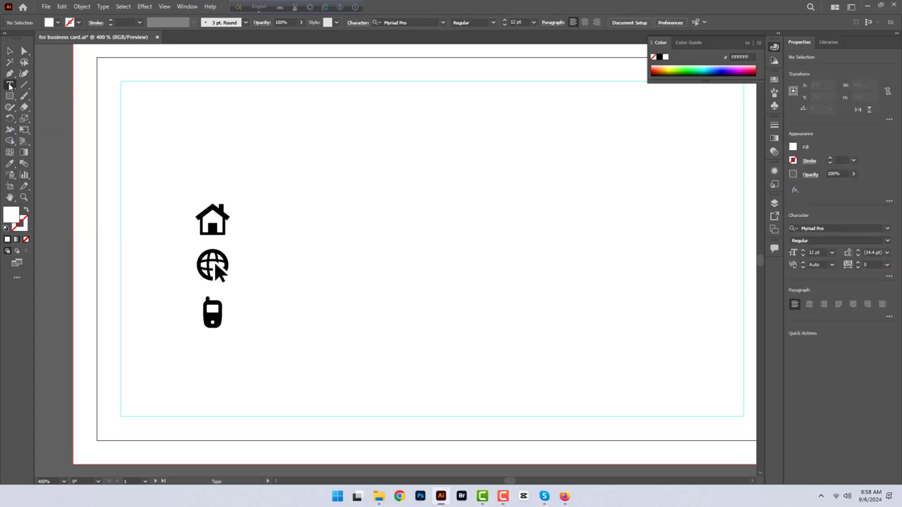
left_click(241, 212)
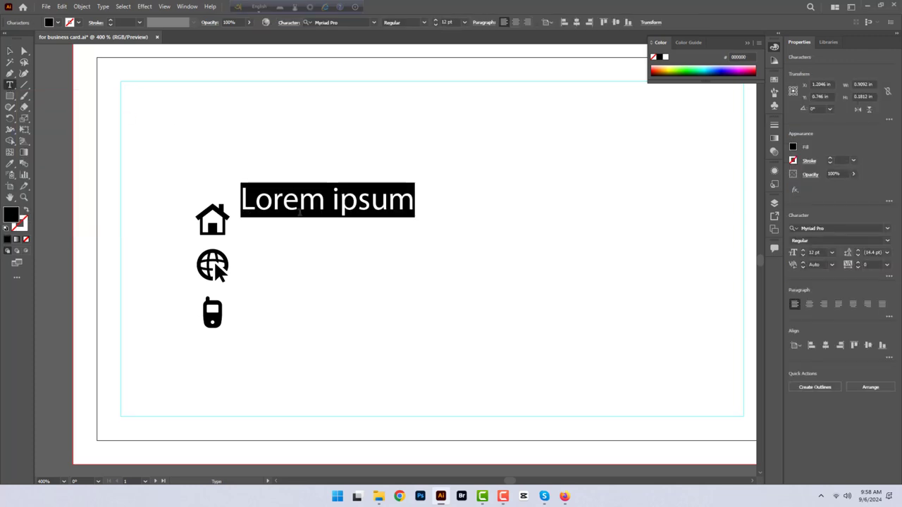
type("Your")
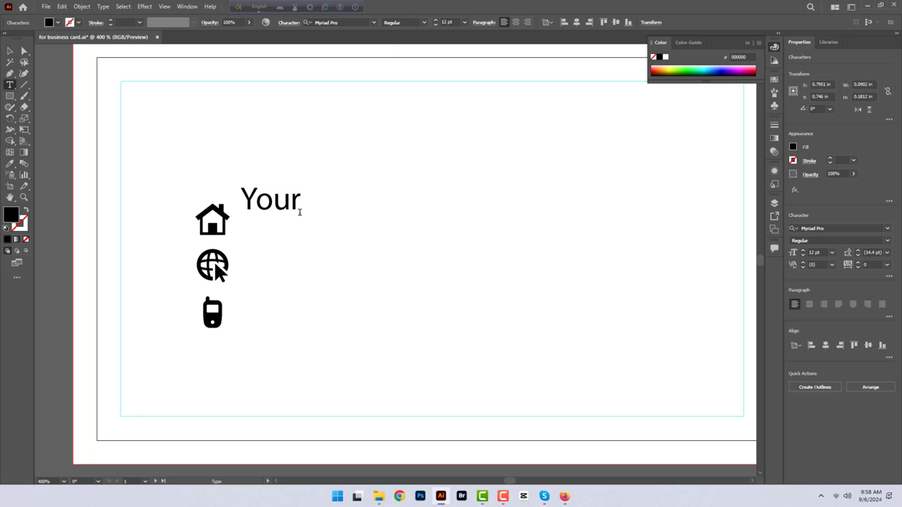
type(" location")
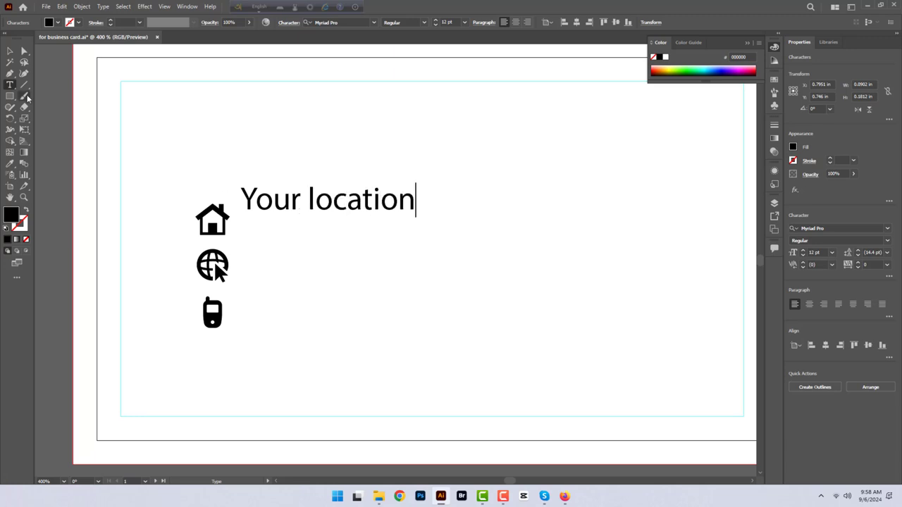
key("Escape")
Duplicate the line below, left-align both, and search fonts for 'po'.
left_click_drag(336, 210, 337, 234)
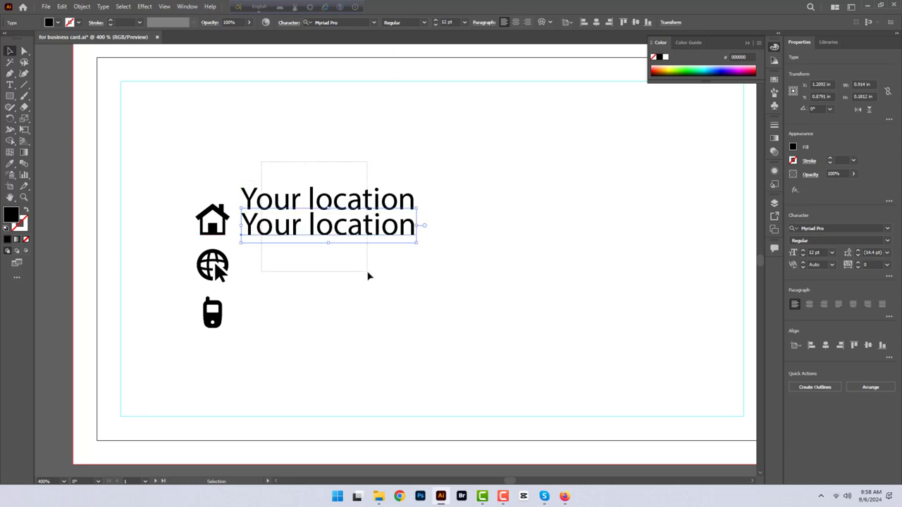
left_click_drag(262, 164, 369, 275)
left_click(566, 22)
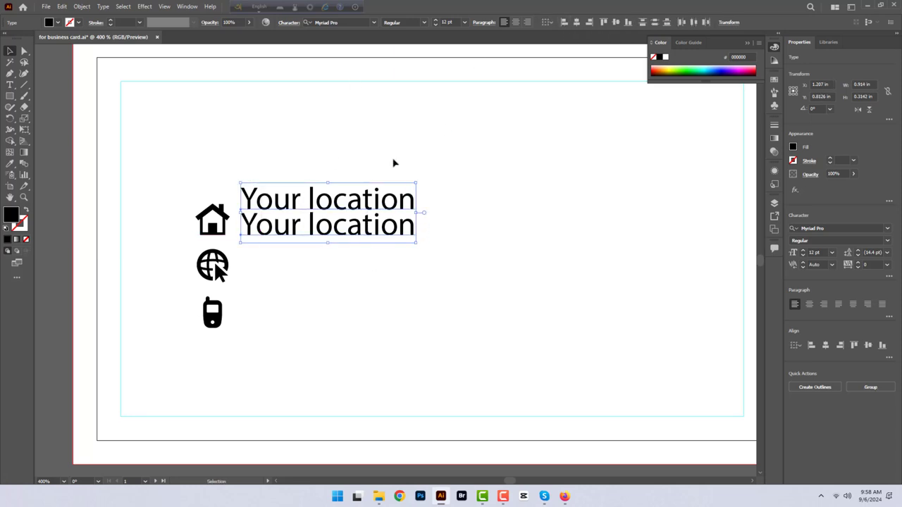
scroll(346, 218, "up", 1)
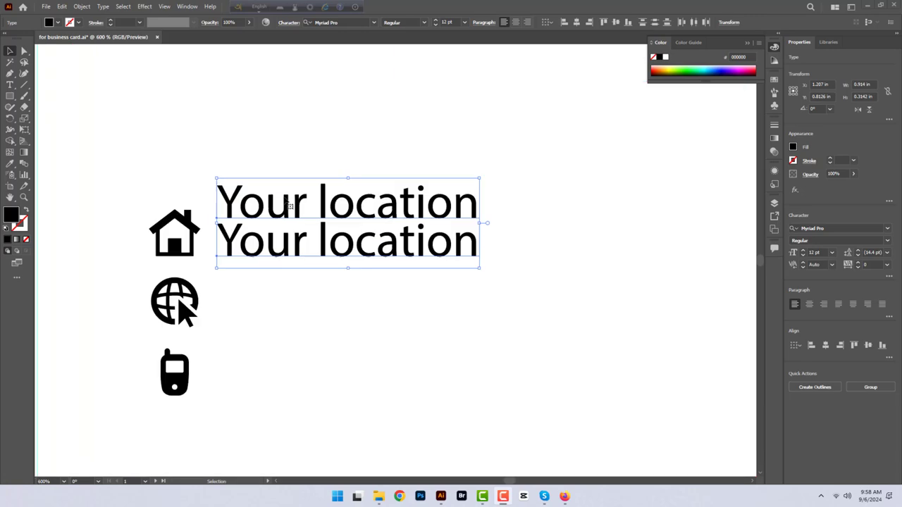
left_click(830, 228)
type("po")
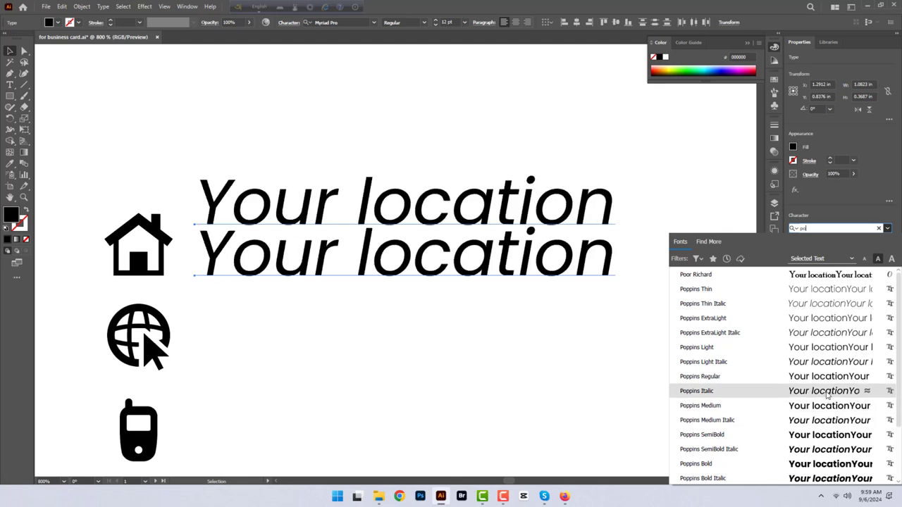
Apply Poppins Light, scale the two lines down, and move them beside the house icon.
left_click(828, 353)
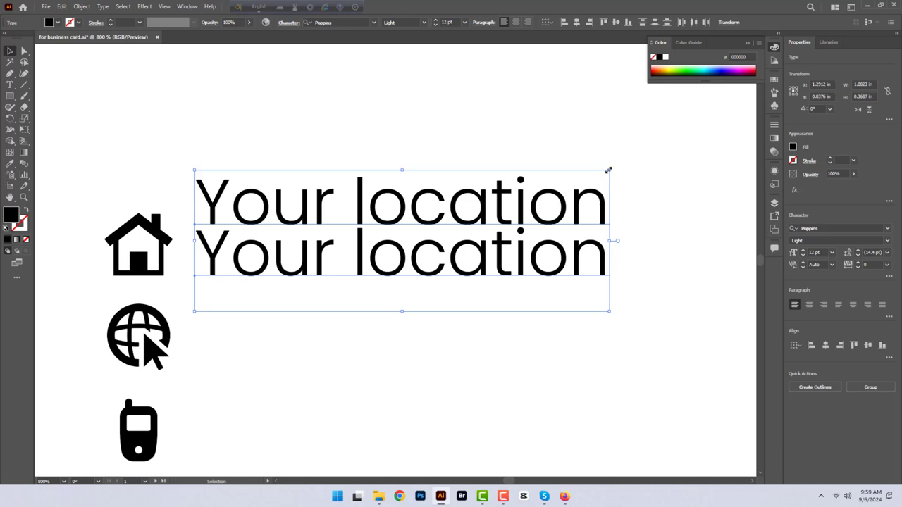
left_click_drag(608, 170, 525, 204)
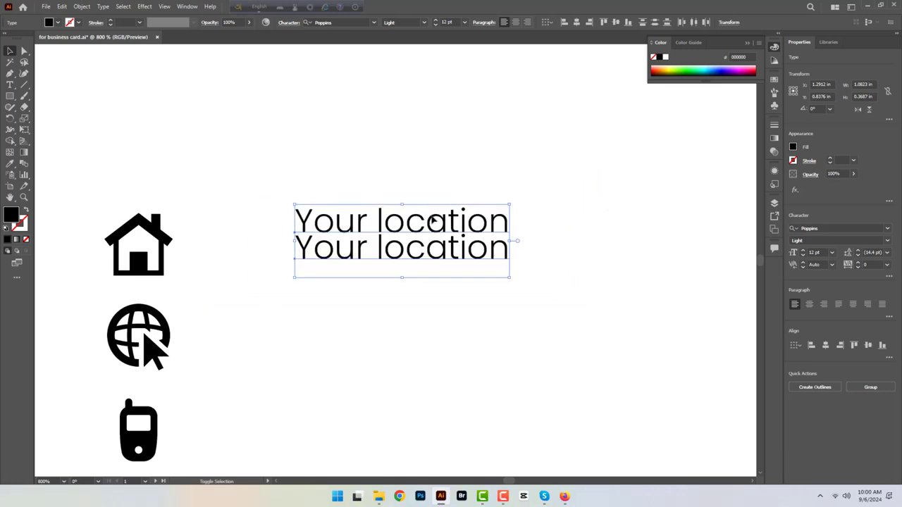
mouse_move(432, 221)
left_mouse_down()
mouse_move(319, 237)
mouse_move(330, 237)
mouse_move(276, 338)
mouse_move(277, 423)
left_mouse_up()
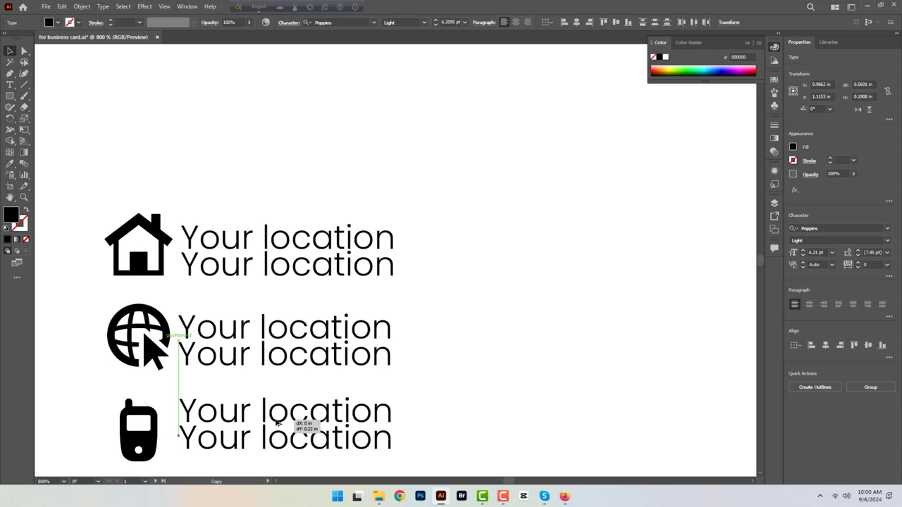
Copy the text beside the phone icon, left-align all three blocks, and nudge them right.
left_click_drag(277, 423, 272, 427)
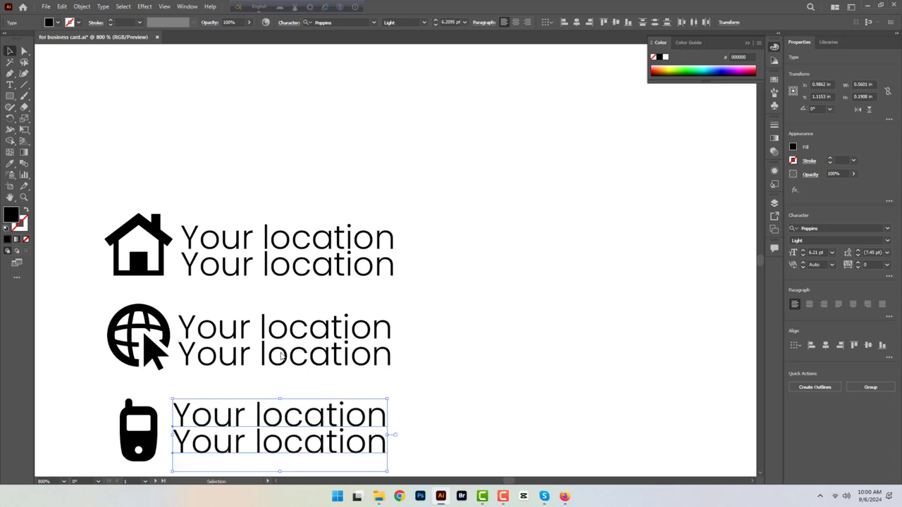
left_click_drag(286, 176, 427, 459)
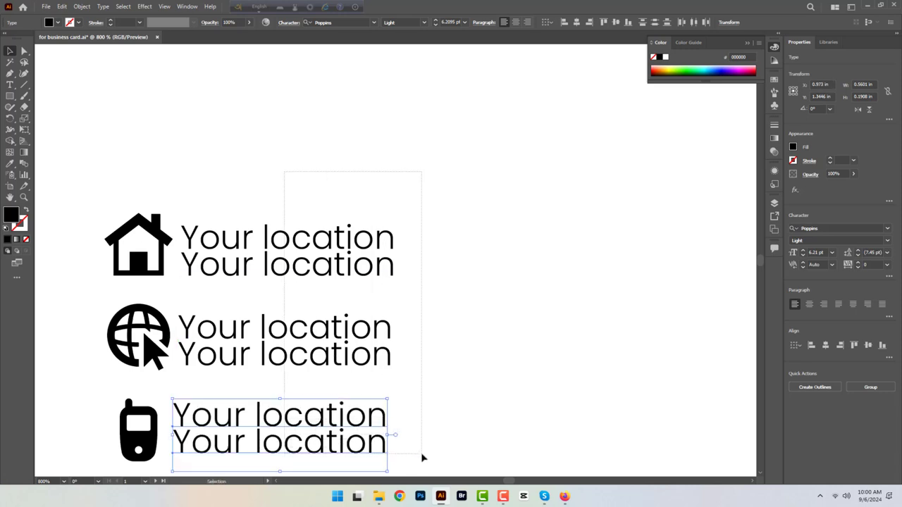
left_click_drag(181, 194, 427, 457)
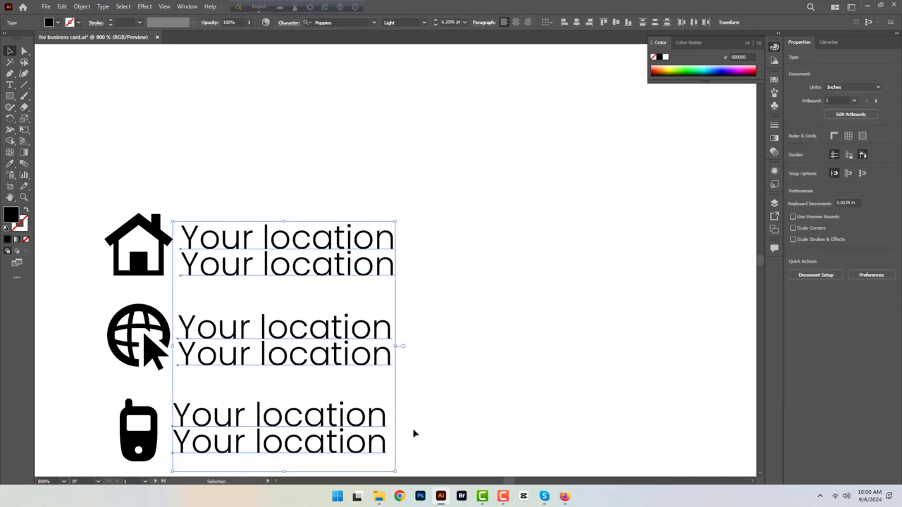
left_click(565, 23)
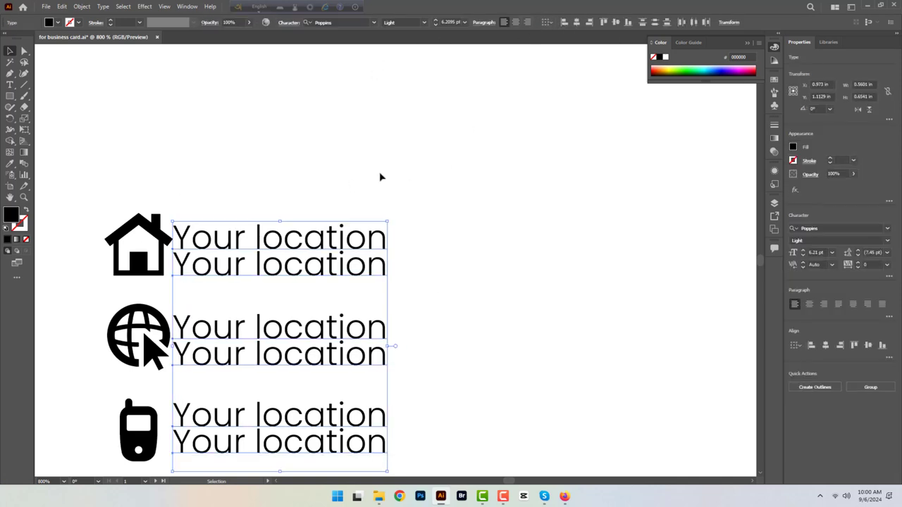
key("Right")
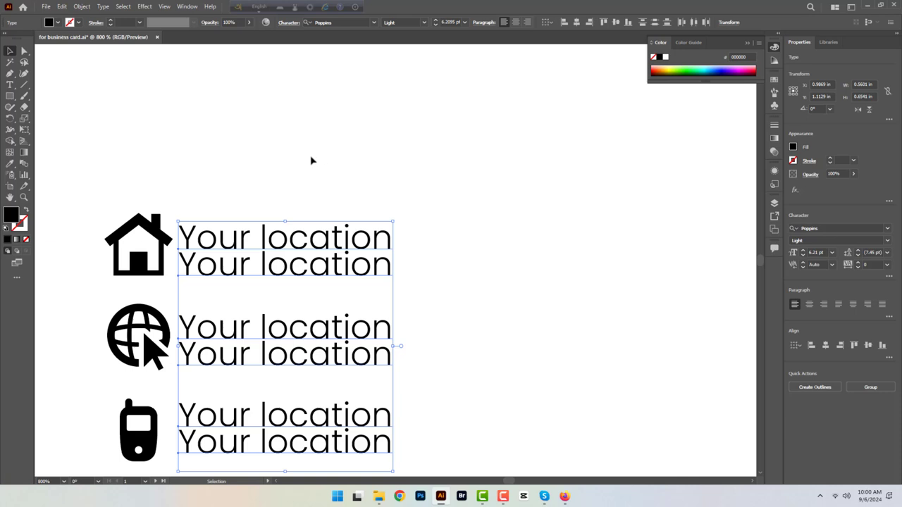
left_click(313, 160)
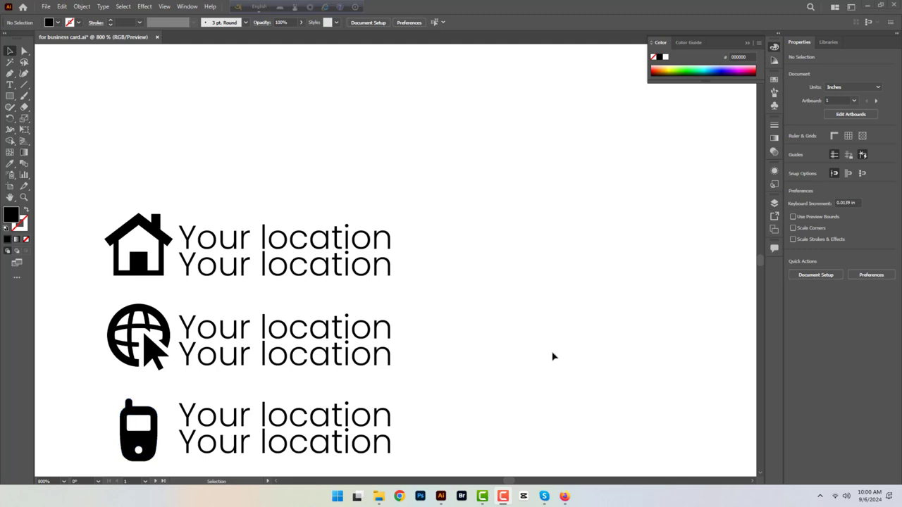
scroll(609, 320, "down", 3)
Replace both lines beside the globe icon with the placeholder e-mail address.
left_click(10, 84)
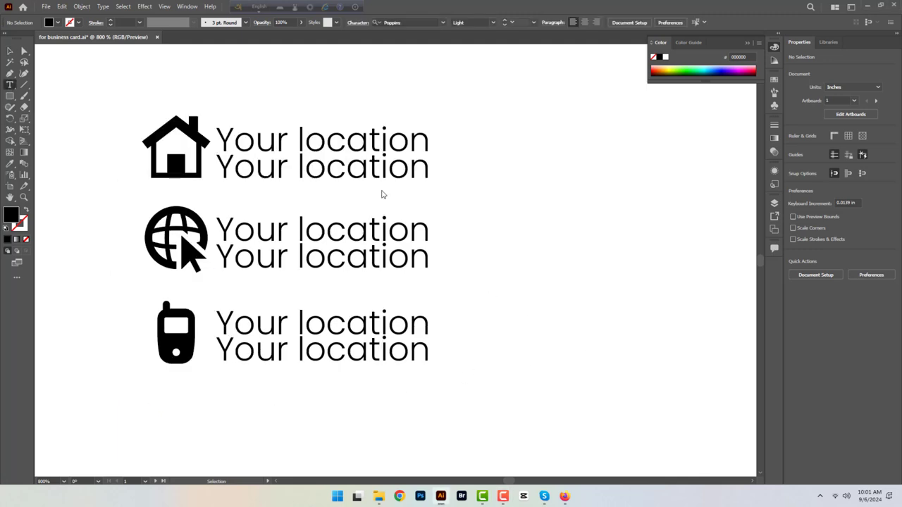
left_click(429, 230)
key("BackSpace")
key("BackSpace")
key("BackSpace")
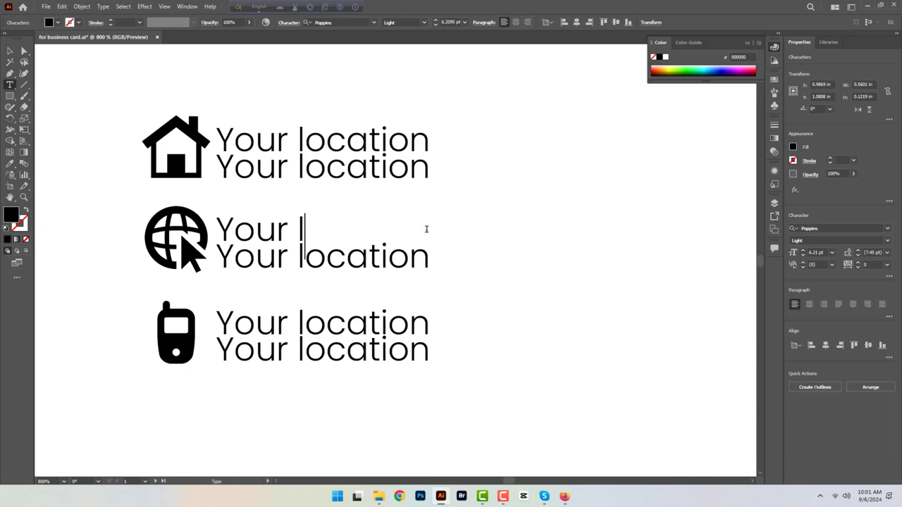
key("BackSpace")
key("BackSpace")
key("BackSpace")
key("BackSpace")
key("BackSpace")
type("yo")
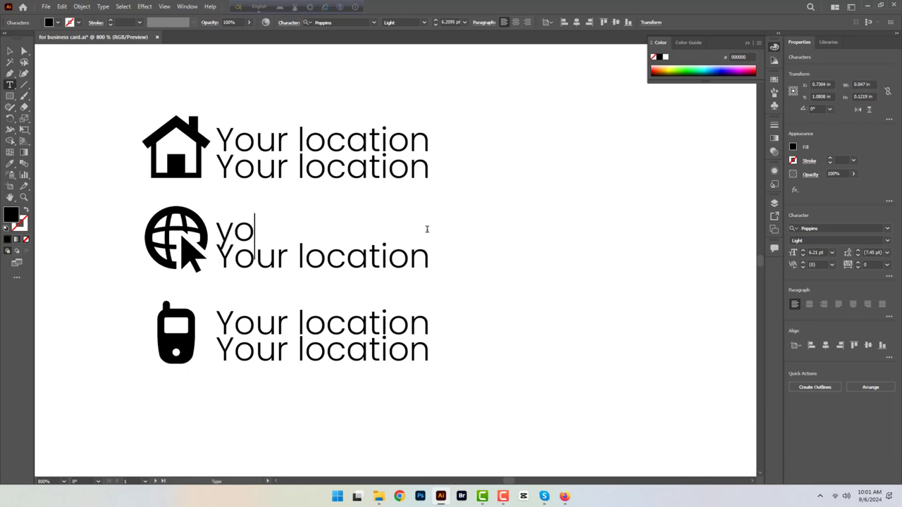
type("urmail@")
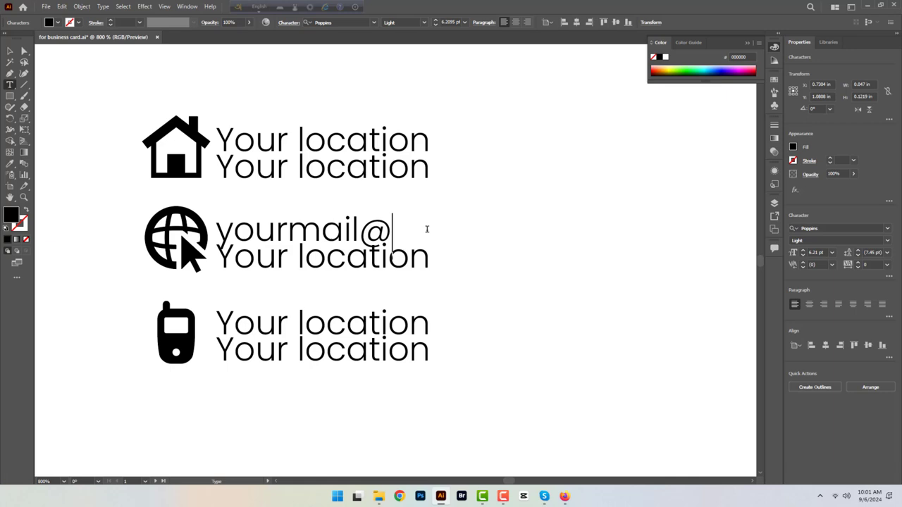
type("gmail.co")
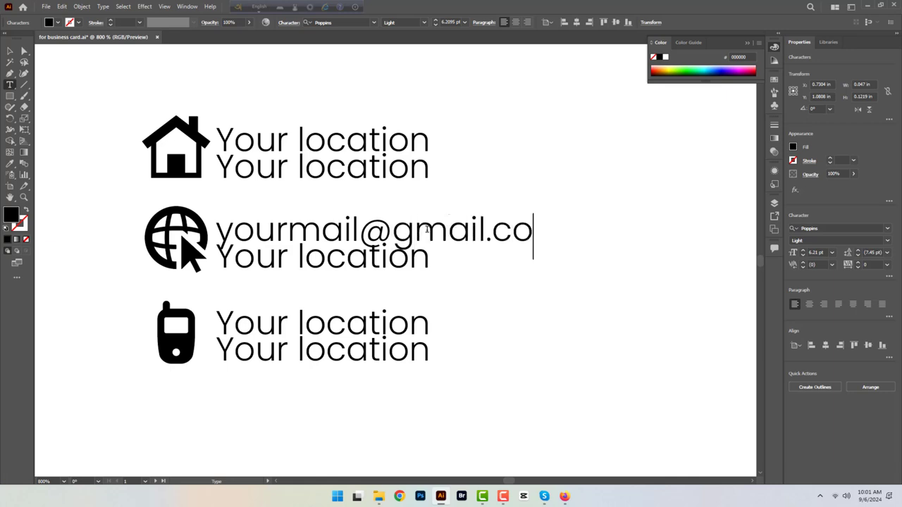
type("m")
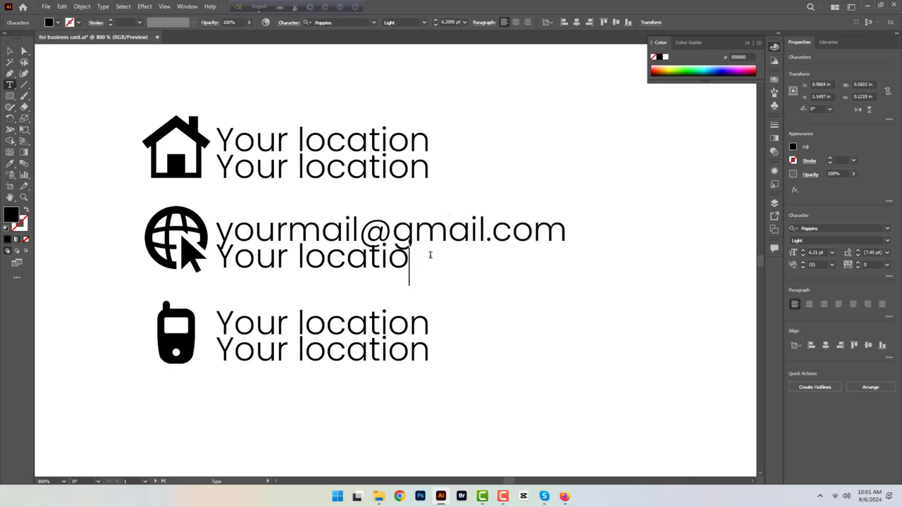
key("BackSpace")
key("BackSpace")
key("BackSpace")
key("BackSpace")
type("your")
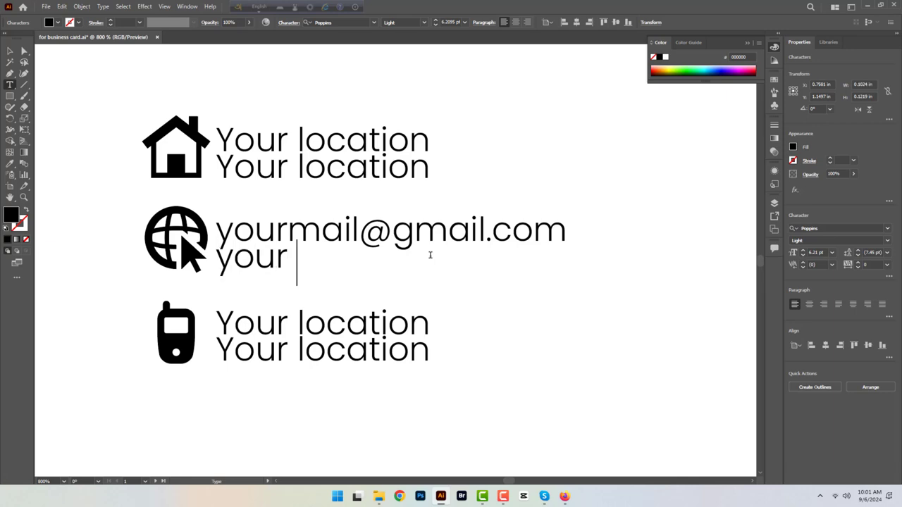
key("BackSpace")
type("mail@g")
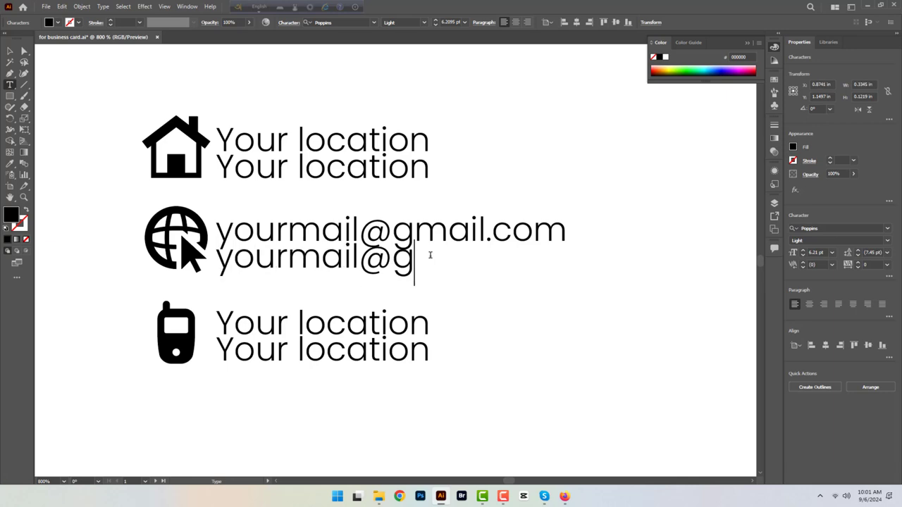
type("mail.com")
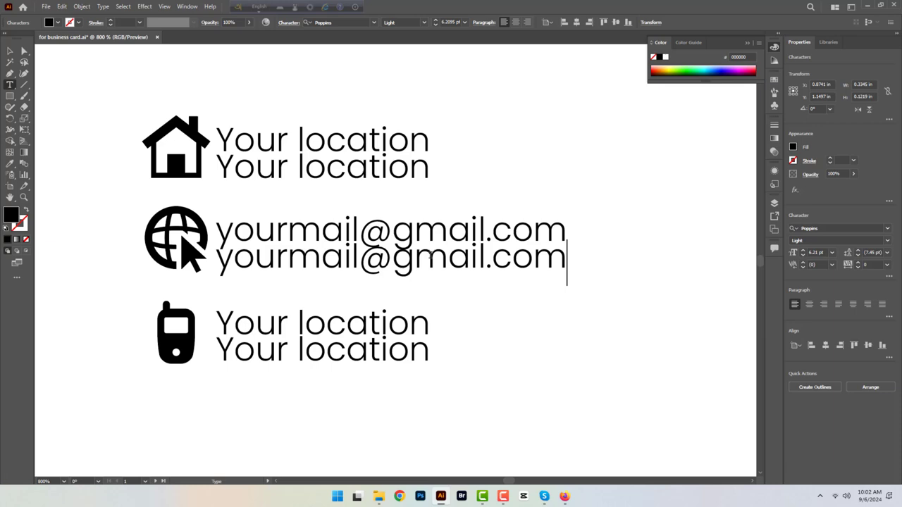
Replace both phone lines with the placeholder +88 phone number.
left_click(427, 318)
key("BackSpace")
key("BackSpace")
key("BackSpace")
key("BackSpace")
key("BackSpace")
key("BackSpace")
key("BackSpace")
key("BackSpace")
key("BackSpace")
type("+")
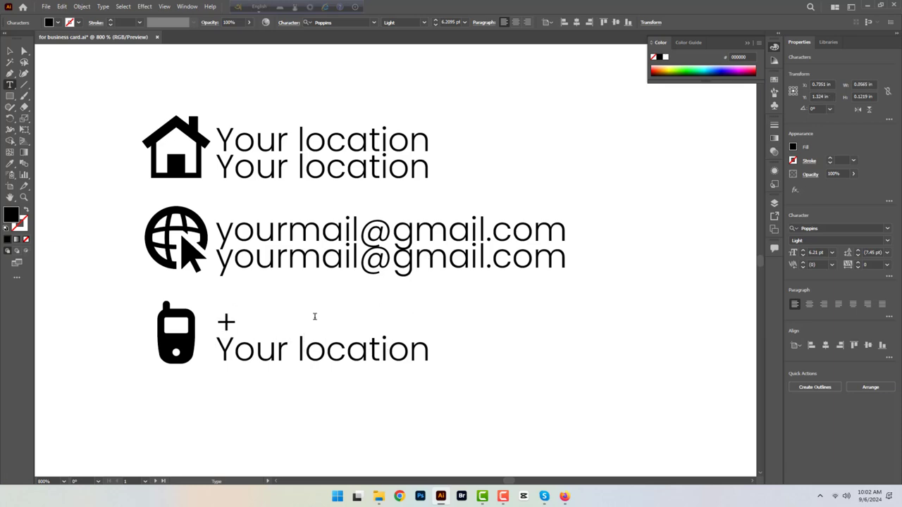
type("88 0")
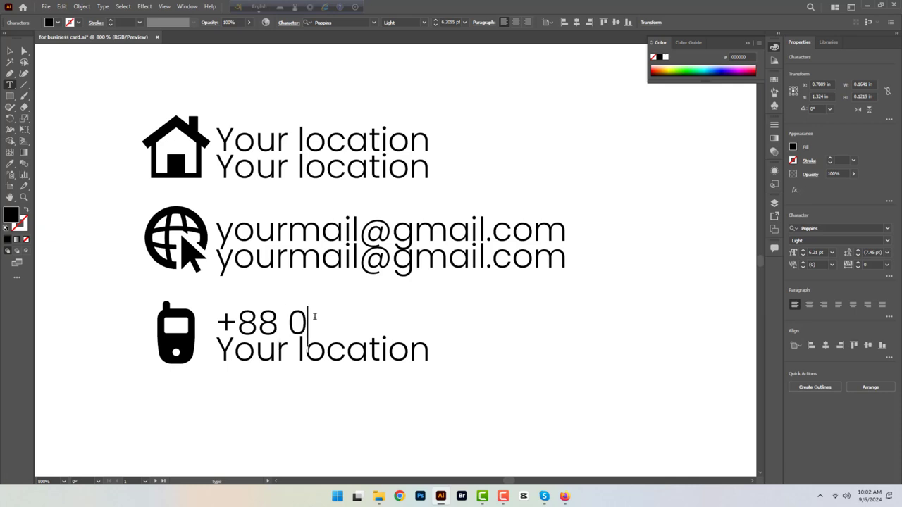
type("123456789")
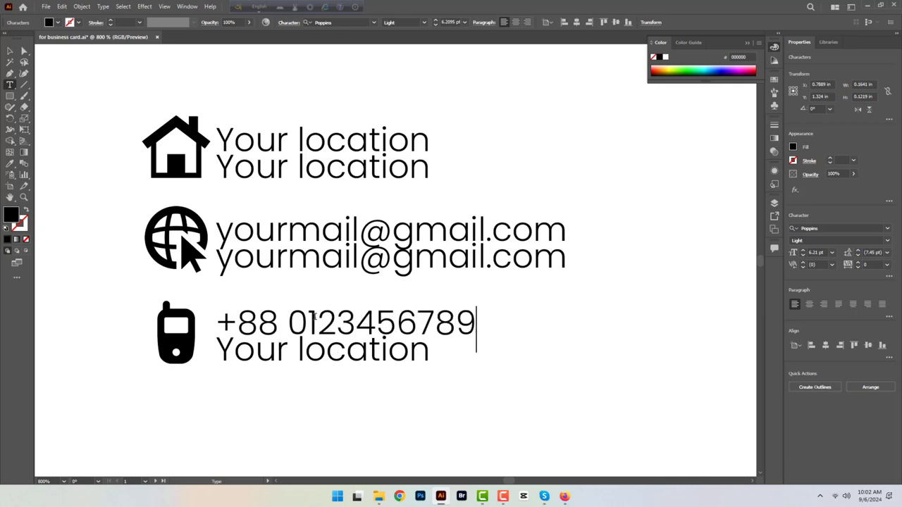
type("1")
key("BackSpace")
key("BackSpace")
key("BackSpace")
key("BackSpace")
key("BackSpace")
key("BackSpace")
key("BackSpace")
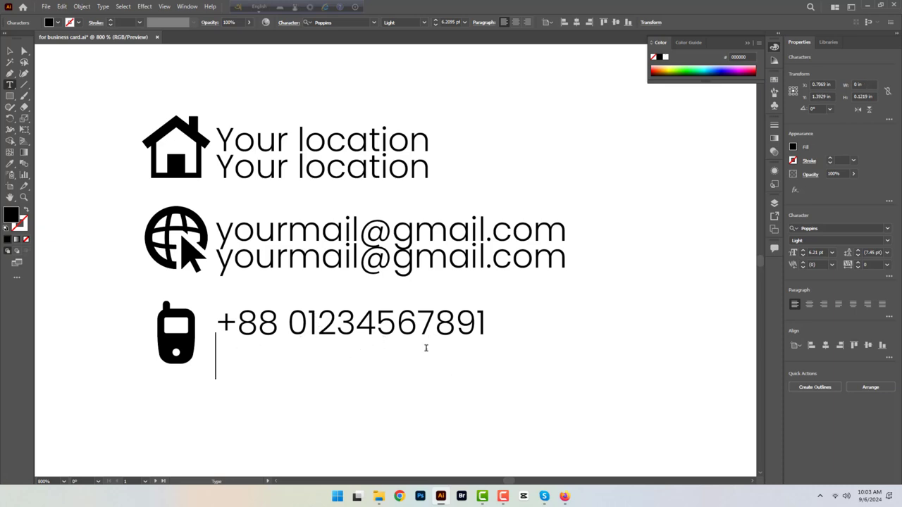
type("+88 ")
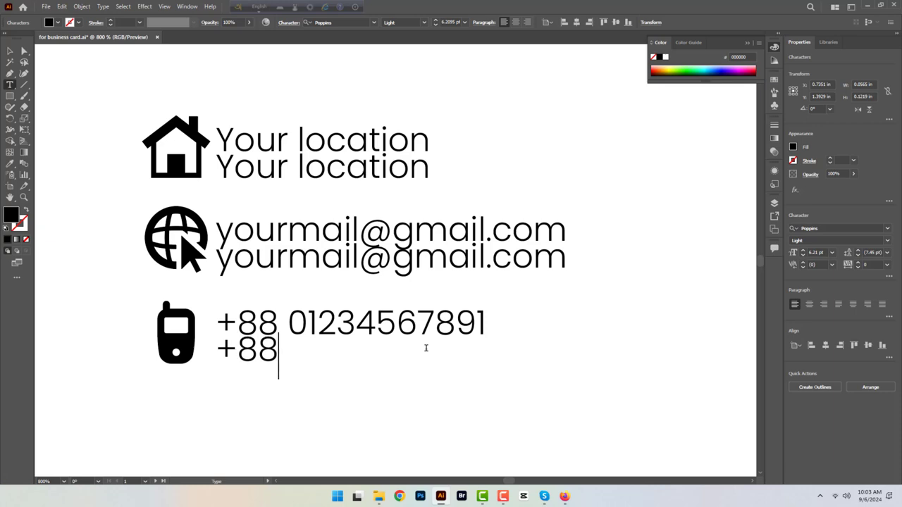
type("01")
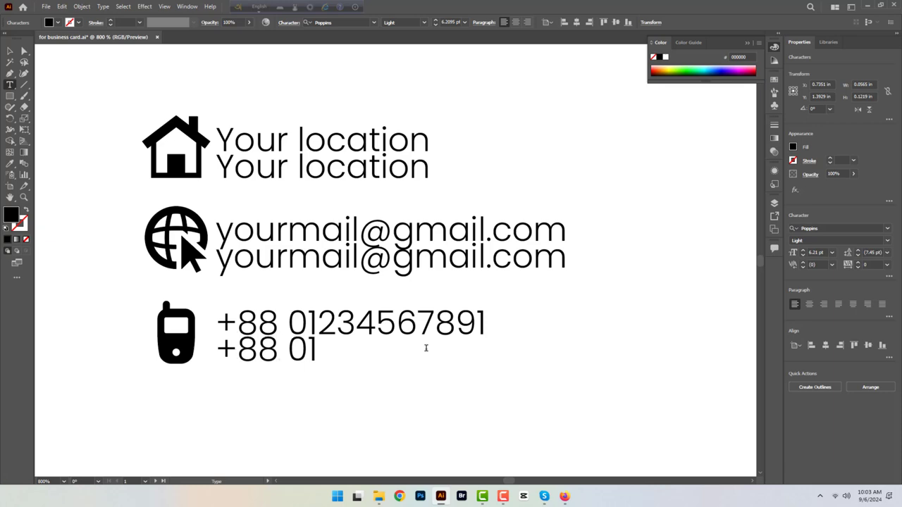
type("234567")
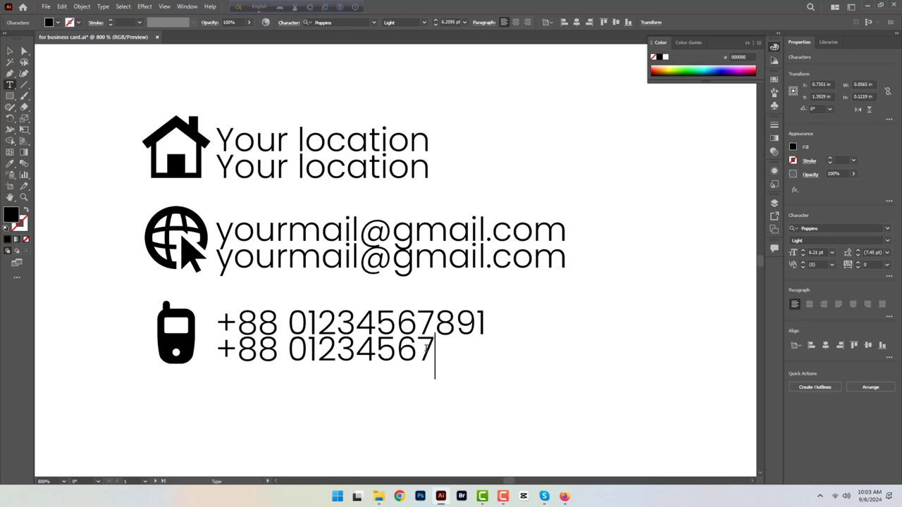
type("891")
Group the house icon with its two location lines.
scroll(358, 261, "down", 2)
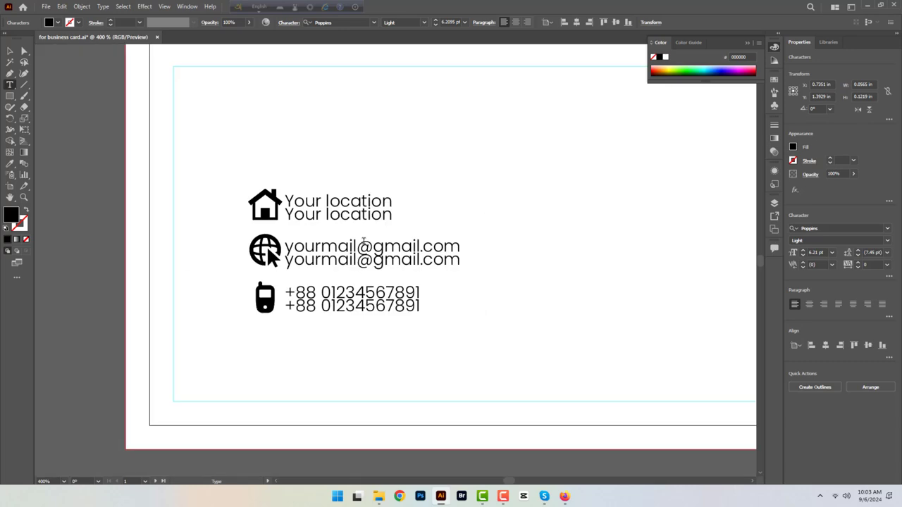
scroll(365, 226, "up", 2)
key("Escape")
left_click(503, 319)
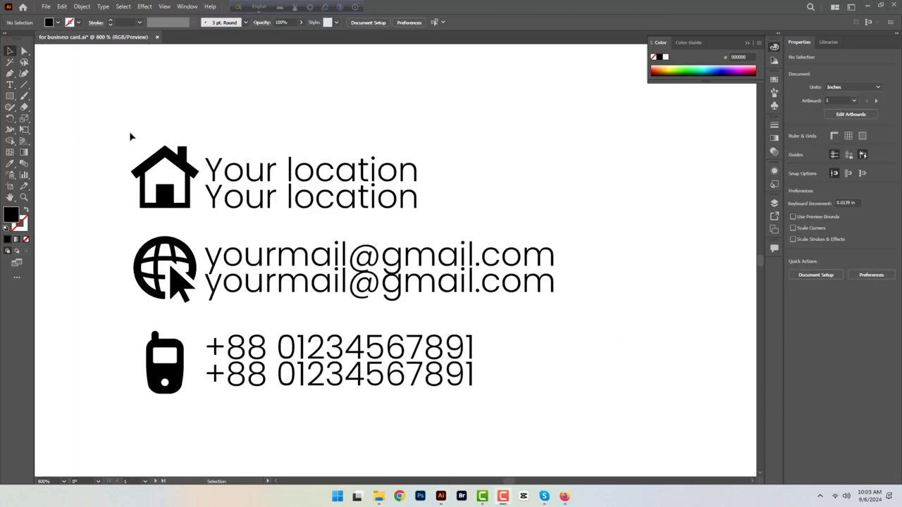
left_click_drag(129, 136, 445, 224)
right_click(380, 196)
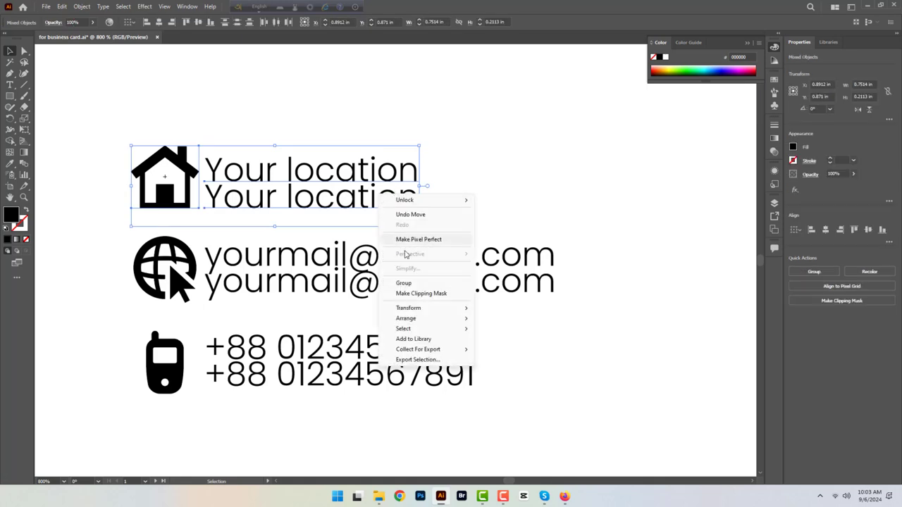
left_click(404, 283)
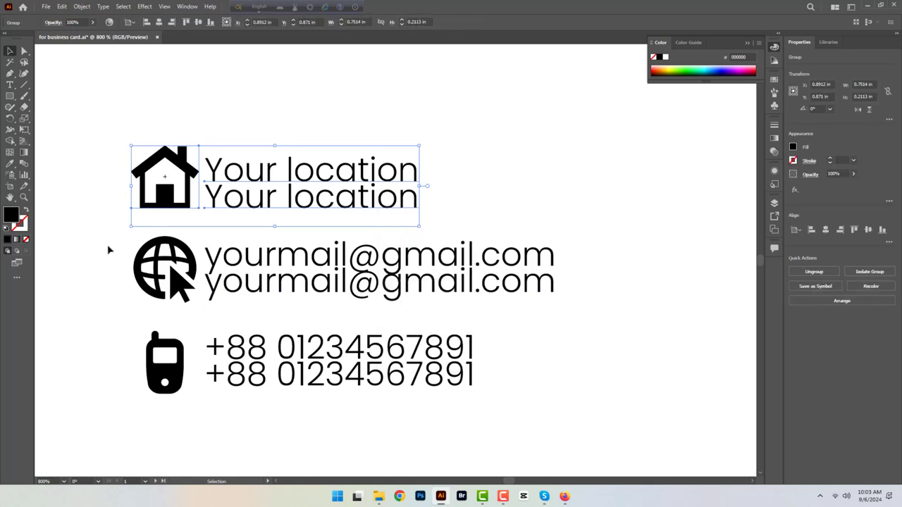
Group the email and phone rows, then left-align all three contact rows.
left_click_drag(206, 286, 344, 310)
right_click(343, 311)
left_click(353, 367)
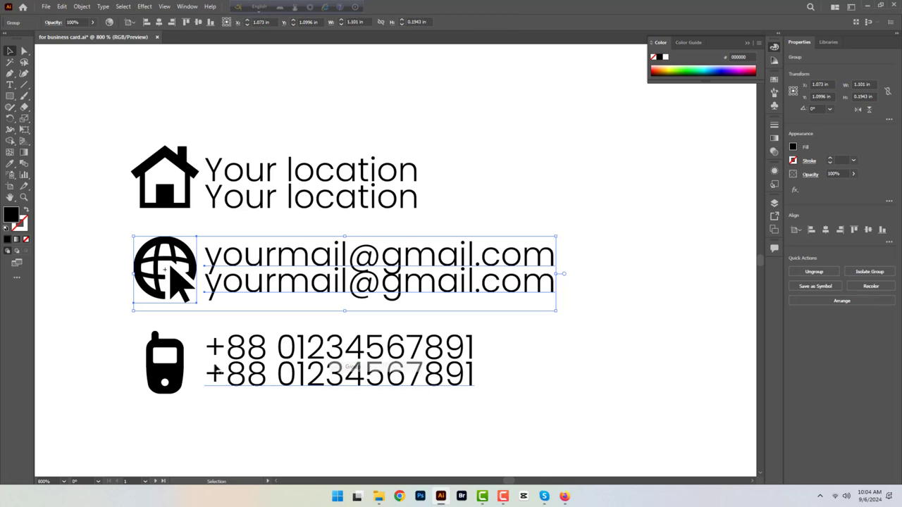
left_click_drag(121, 337, 337, 389)
right_click(335, 372)
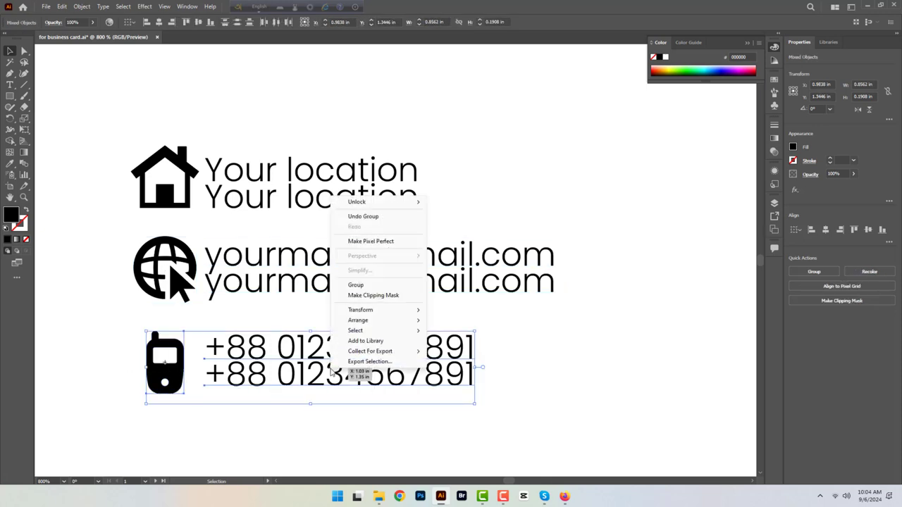
left_click(356, 286)
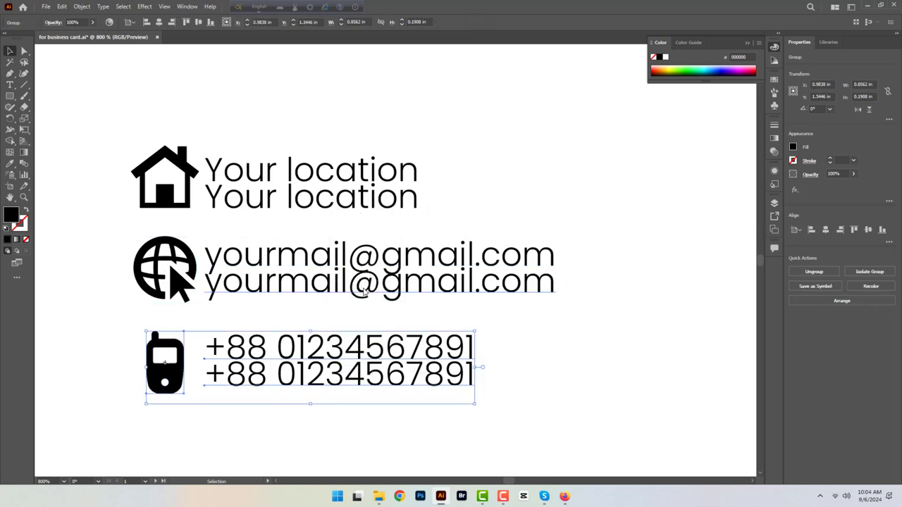
left_click(439, 195)
mouse_move(213, 111)
left_mouse_down()
mouse_move(337, 420)
mouse_move(387, 425)
left_mouse_up()
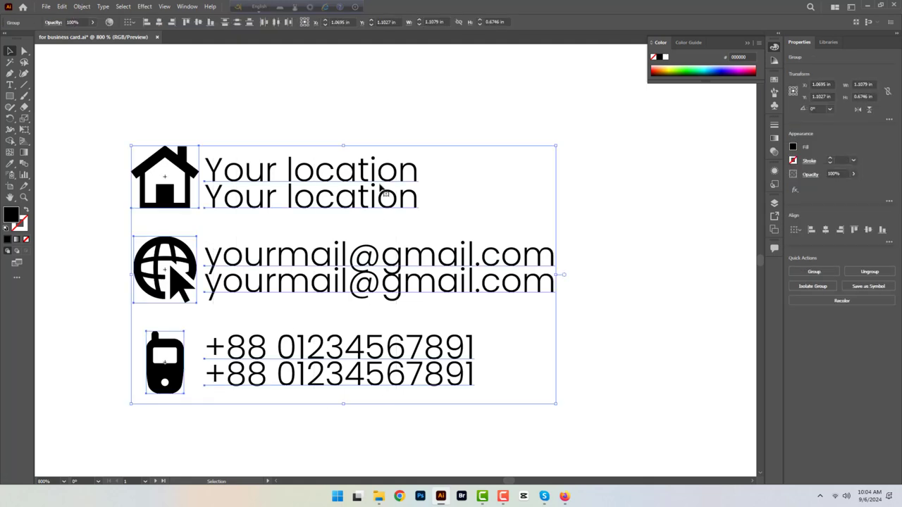
left_click(148, 24)
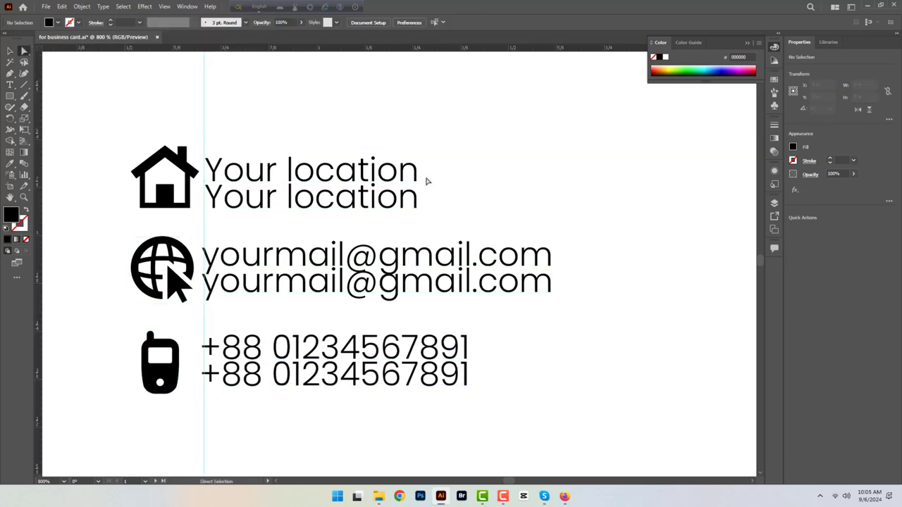
Nudge the location row, phone row and phone icon so the contact rows line up.
key("ctrl+minus")
left_click(197, 195)
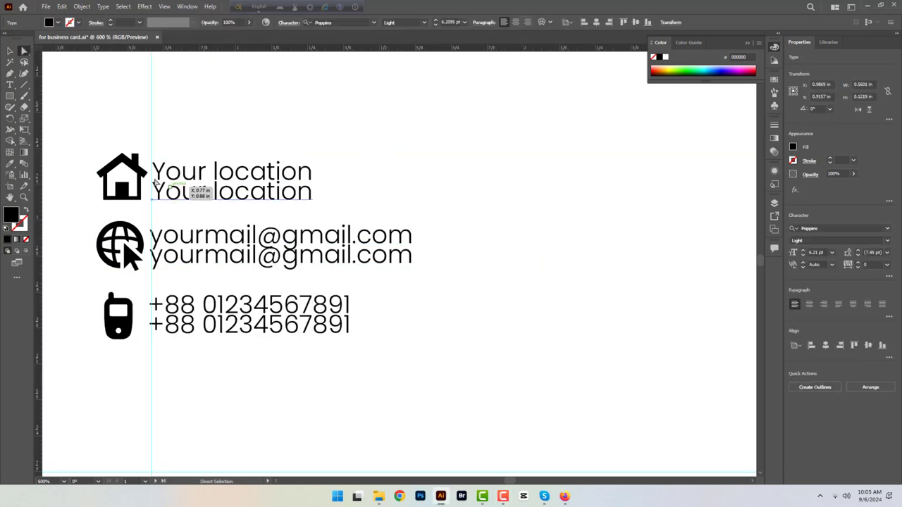
left_click(9, 52)
left_click_drag(96, 146, 348, 216)
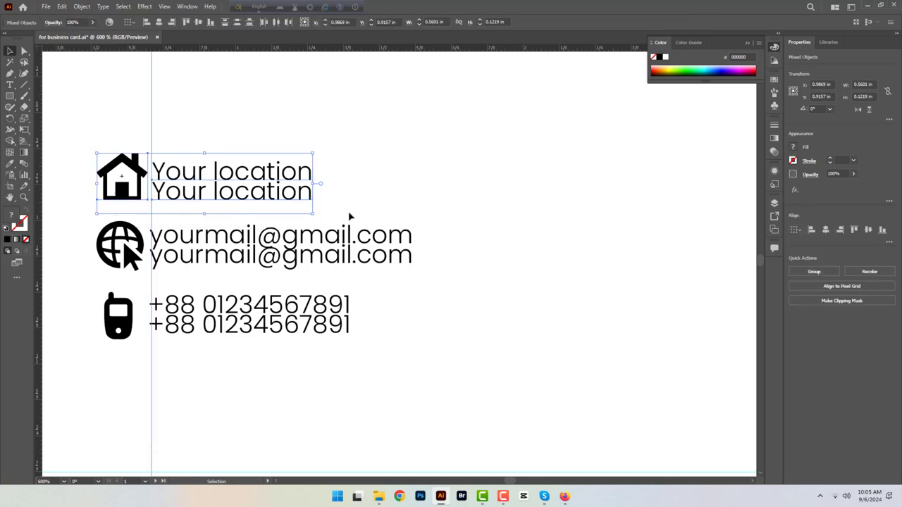
key("Down")
key("Down")
left_click_drag(86, 282, 398, 381)
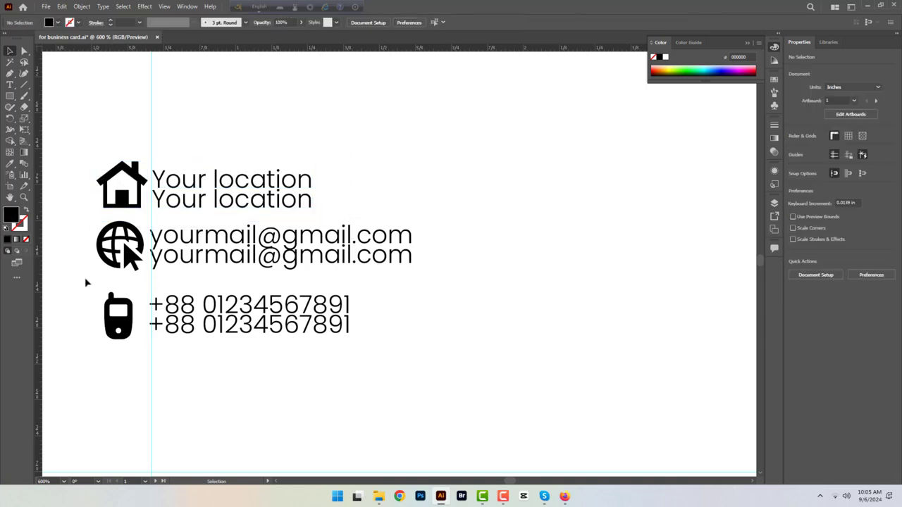
key("Up")
key("Up")
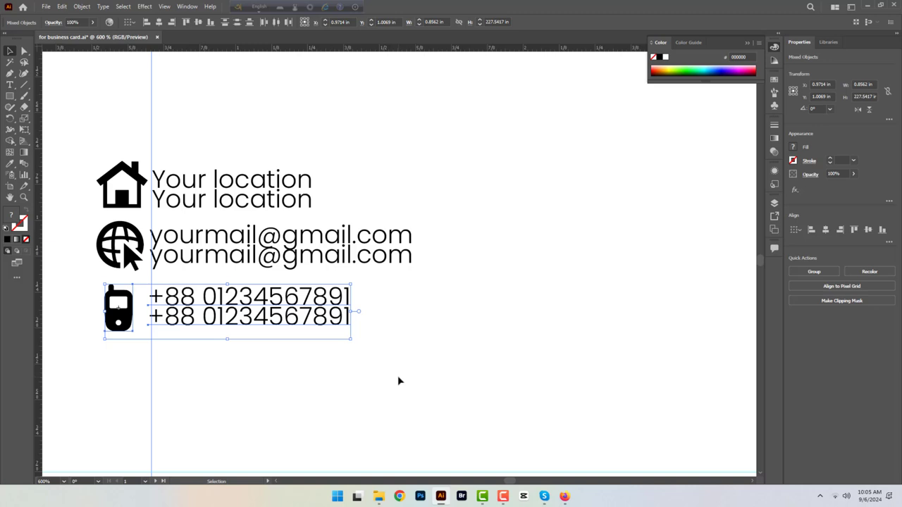
left_click(242, 396)
left_click(23, 51)
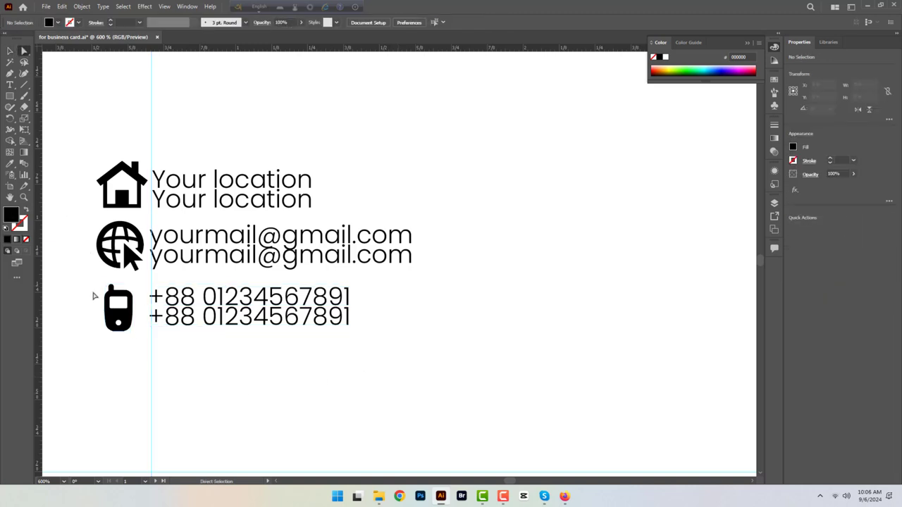
left_click_drag(95, 295, 145, 341)
key("Up")
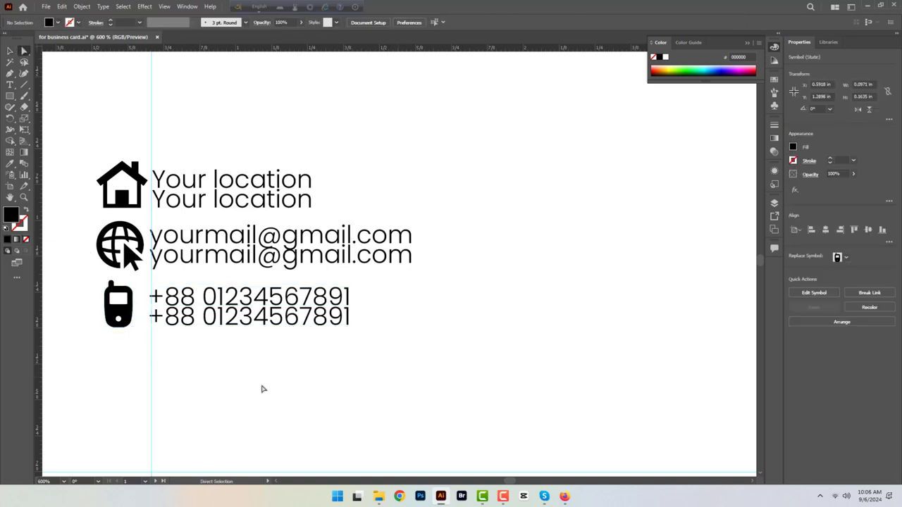
Group the three contact icons and move the contact block below the front artboard.
scroll(334, 202, "down", 3, "alt")
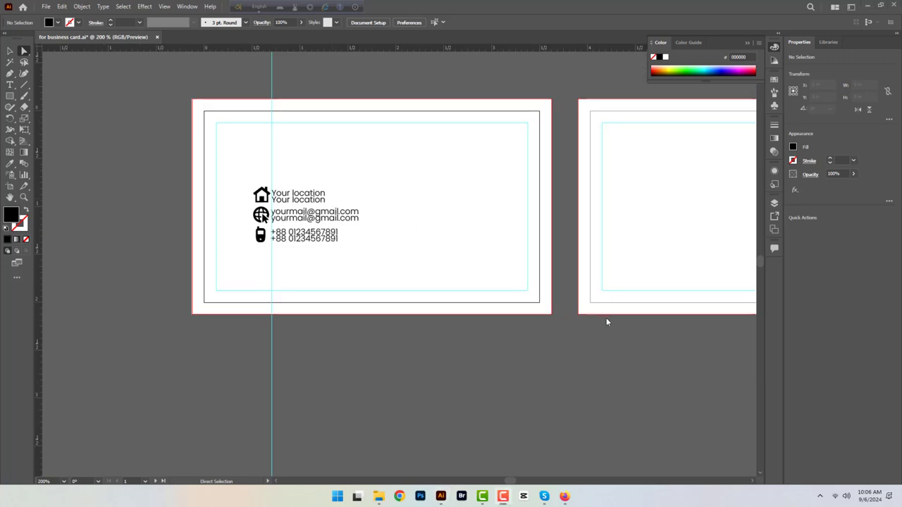
left_click_drag(223, 175, 268, 266)
right_click(309, 217)
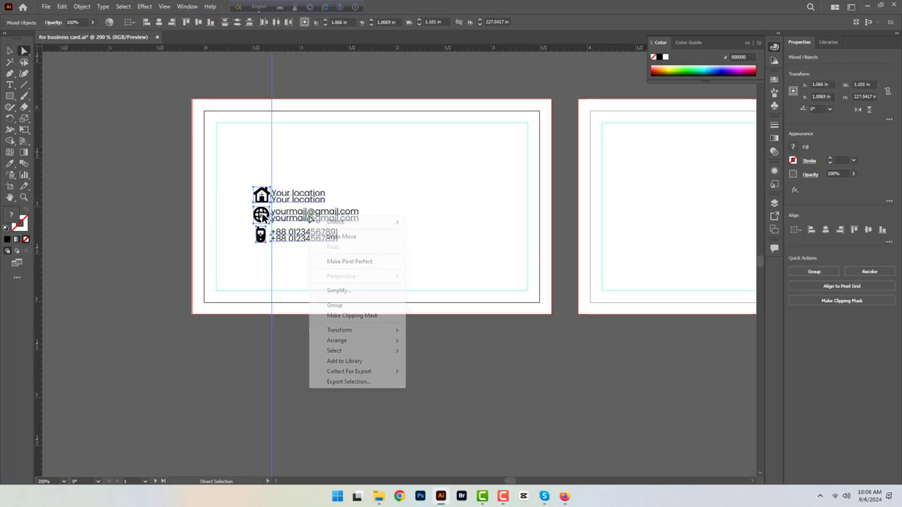
left_click(334, 305)
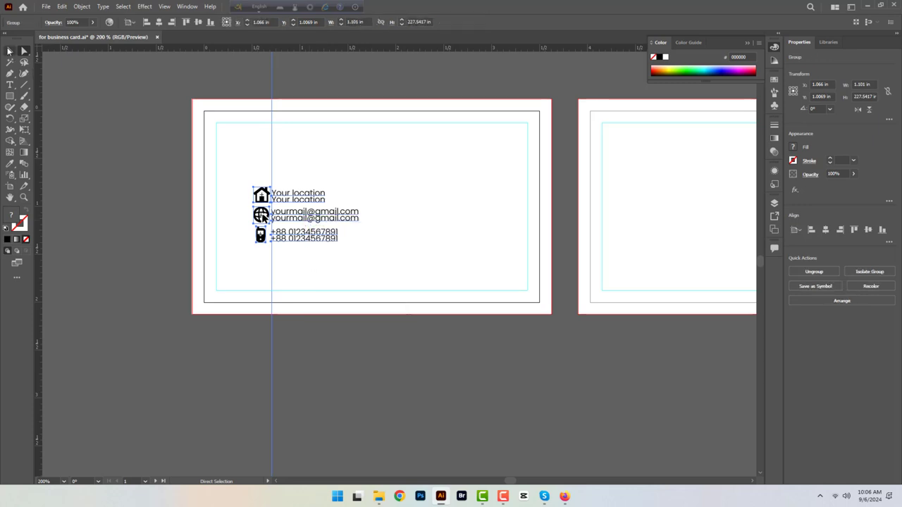
left_click(10, 51)
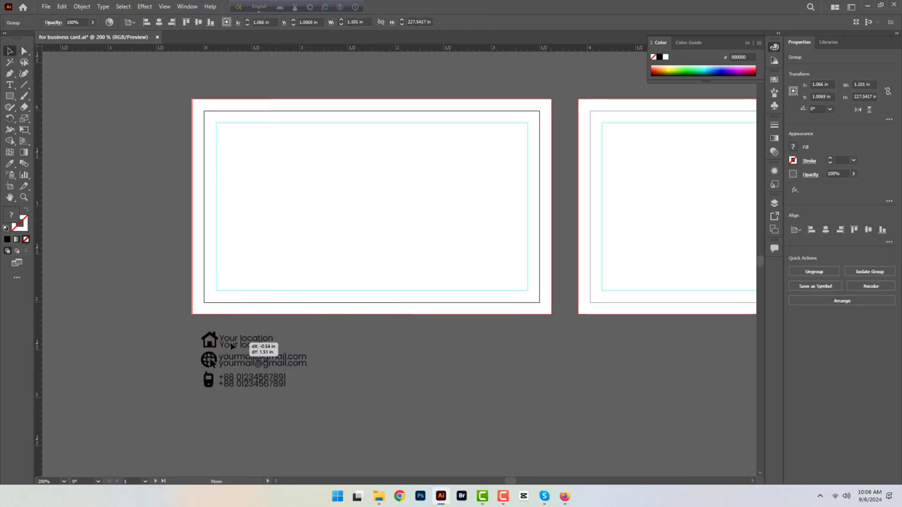
left_click_drag(281, 203, 229, 348)
scroll(364, 112, "up", 1)
key("m")
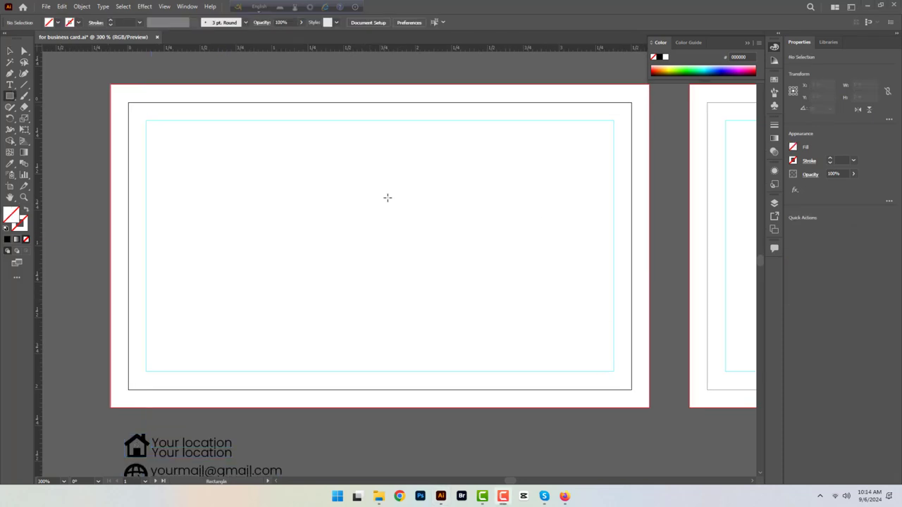
scroll(363, 209, "up", 1)
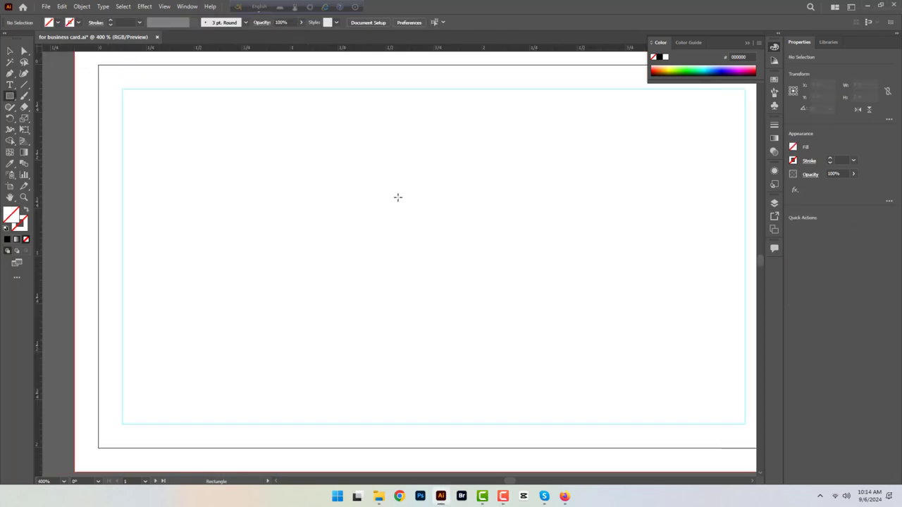
scroll(397, 198, "down", 1)
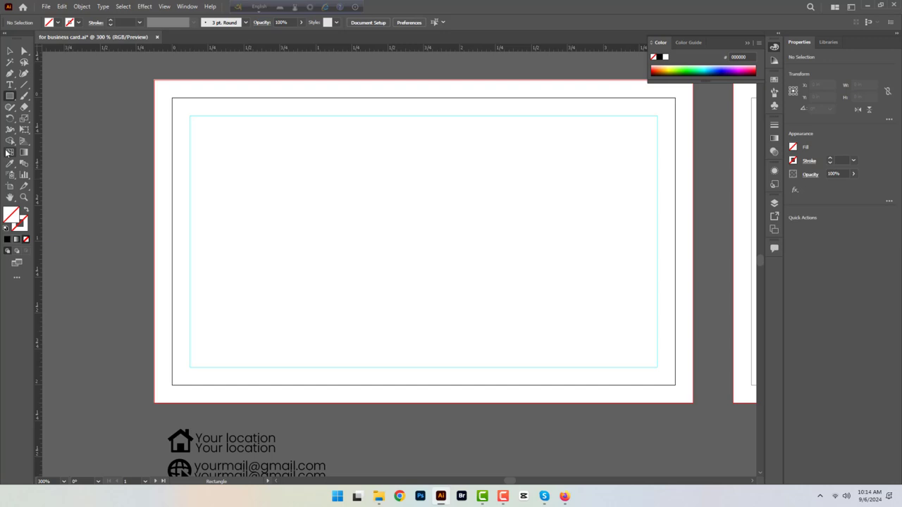
Draw a four-point shape over the card's right side with a slanted left edge.
left_click(10, 73)
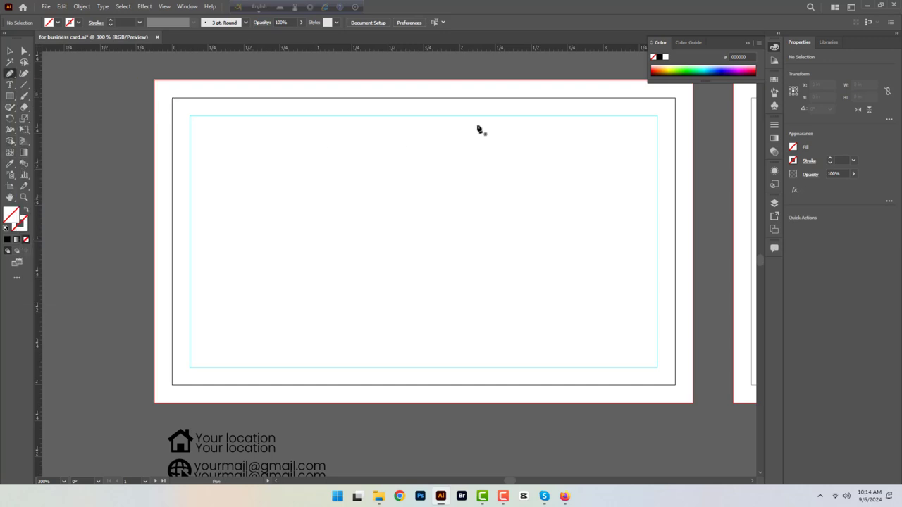
left_click(445, 81)
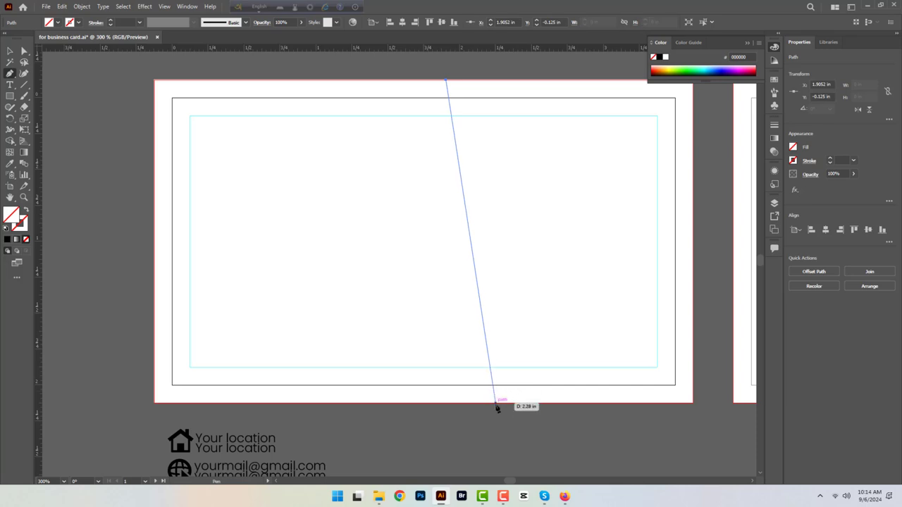
left_click(494, 403)
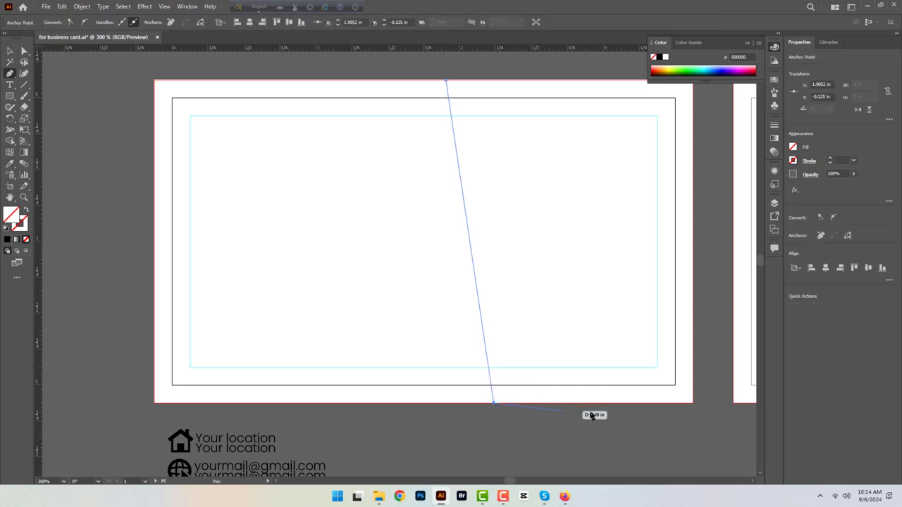
left_click(694, 403)
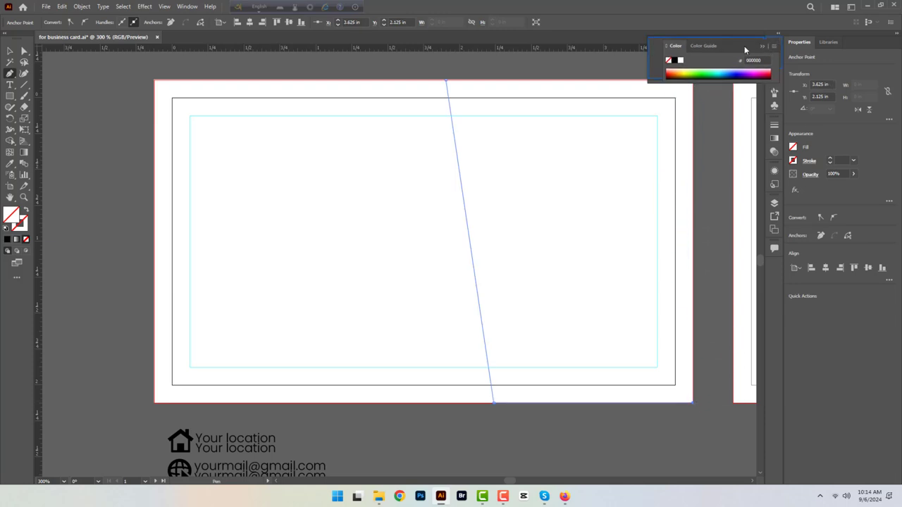
left_click_drag(746, 44, 871, 322)
left_click(693, 82)
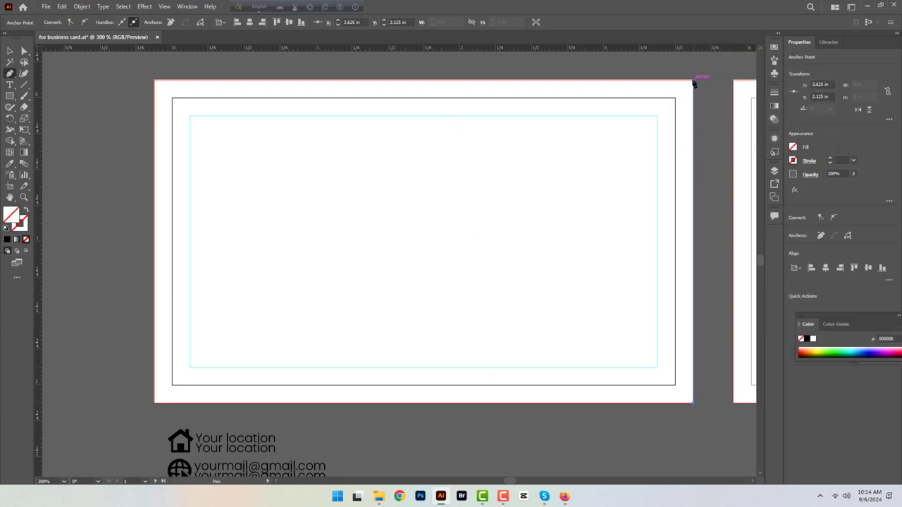
left_click(447, 82)
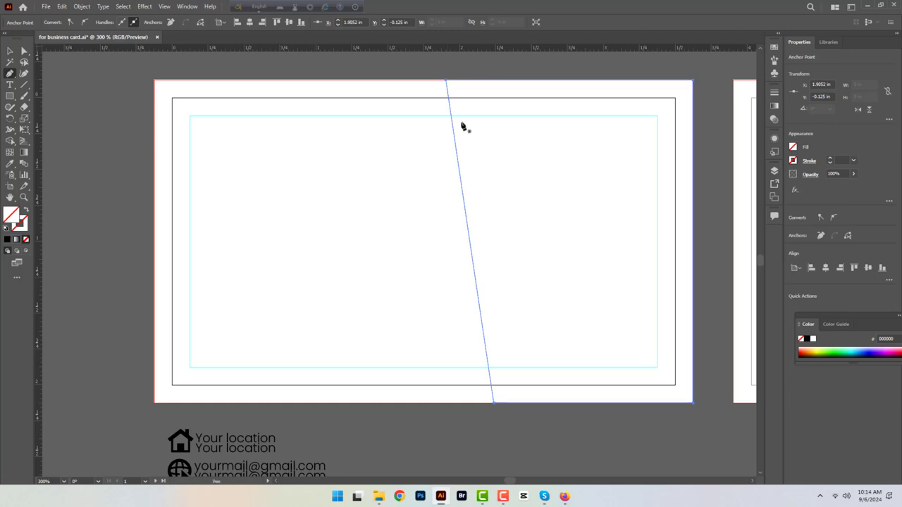
Fill the slanted panel with navy 091C54.
double_click(10, 220)
left_click(463, 229)
left_click(442, 258)
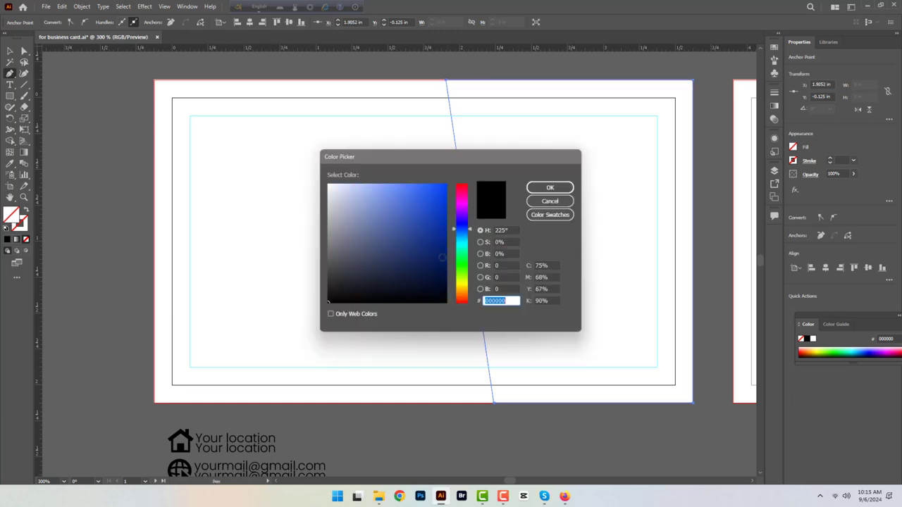
left_click(549, 187)
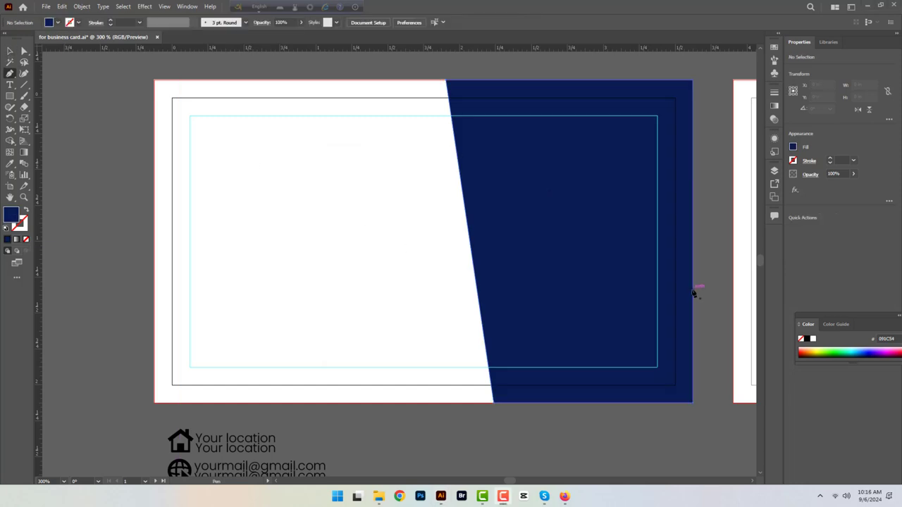
left_click(692, 289)
Draw a band across the lower navy panel and fill it bright green 288708.
left_click(438, 289)
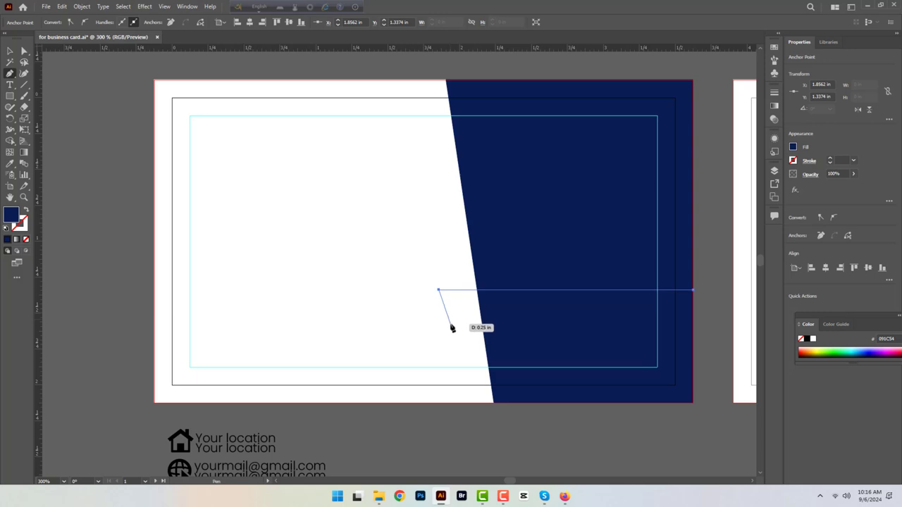
left_click(450, 324)
left_click(690, 324)
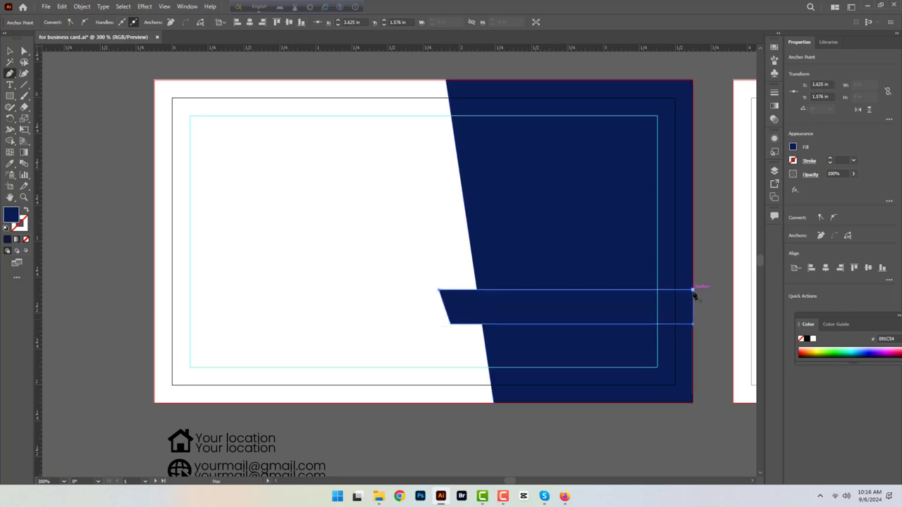
left_click(693, 289)
double_click(10, 218)
left_click(462, 272)
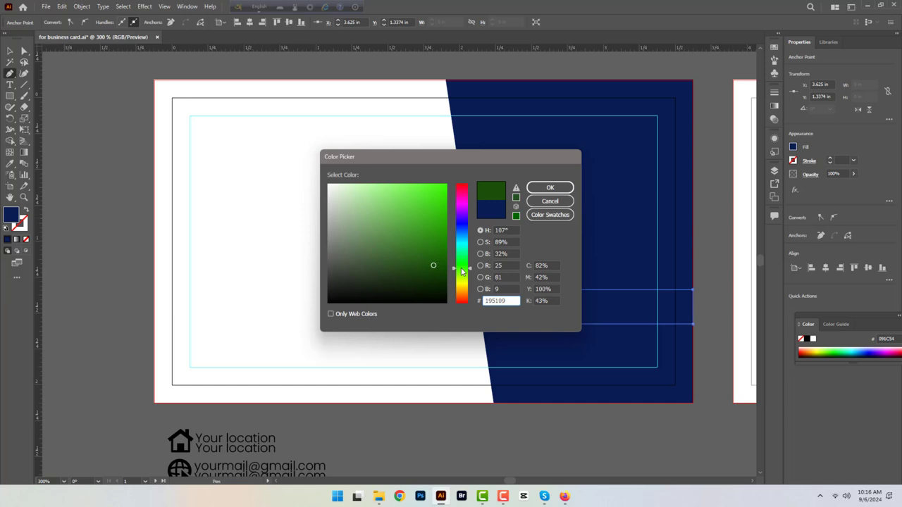
left_click(542, 189)
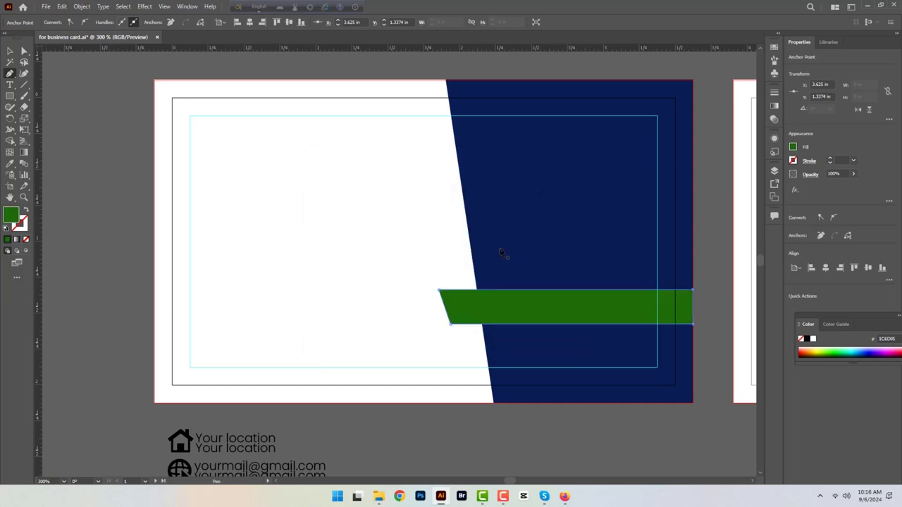
double_click(9, 214)
left_click(442, 242)
left_click(548, 188)
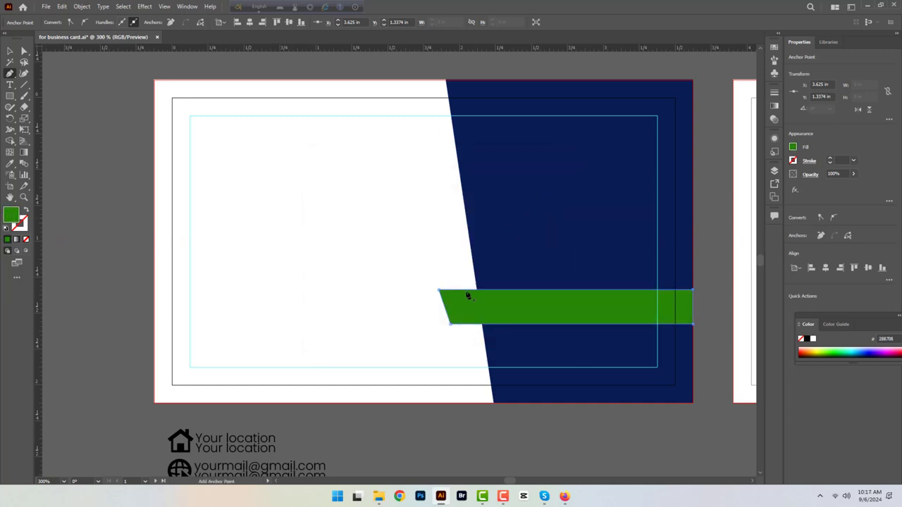
Add a triangular fold at the band's left end filled darker green 185103.
left_click(10, 51)
left_click(143, 187)
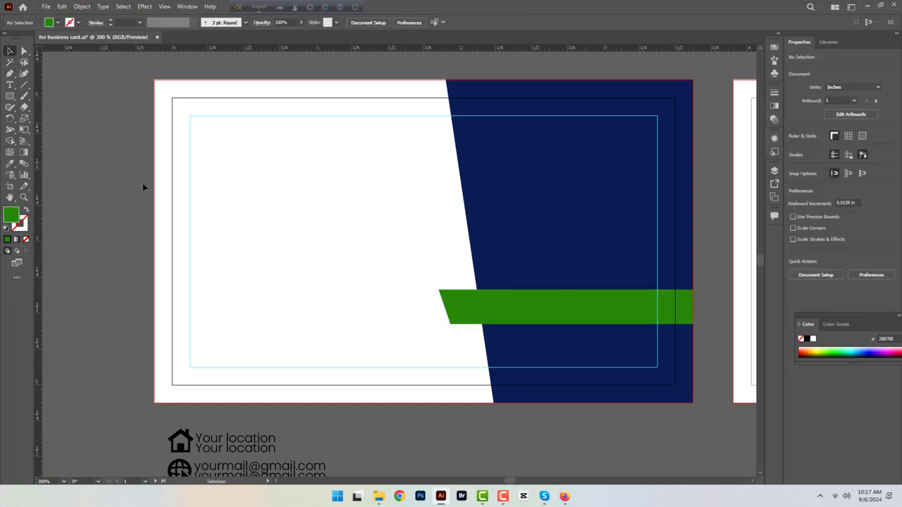
key("p")
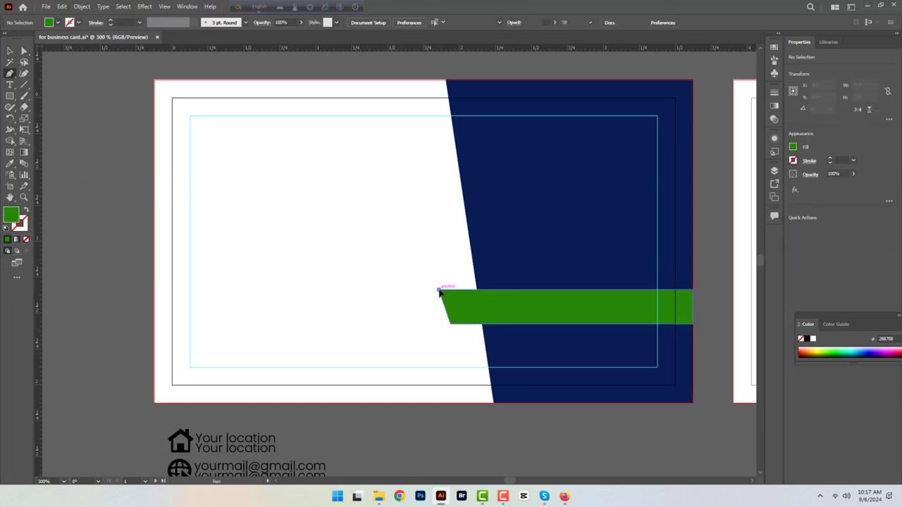
left_click(438, 289)
left_click(473, 263)
left_click(477, 289)
left_click(438, 289)
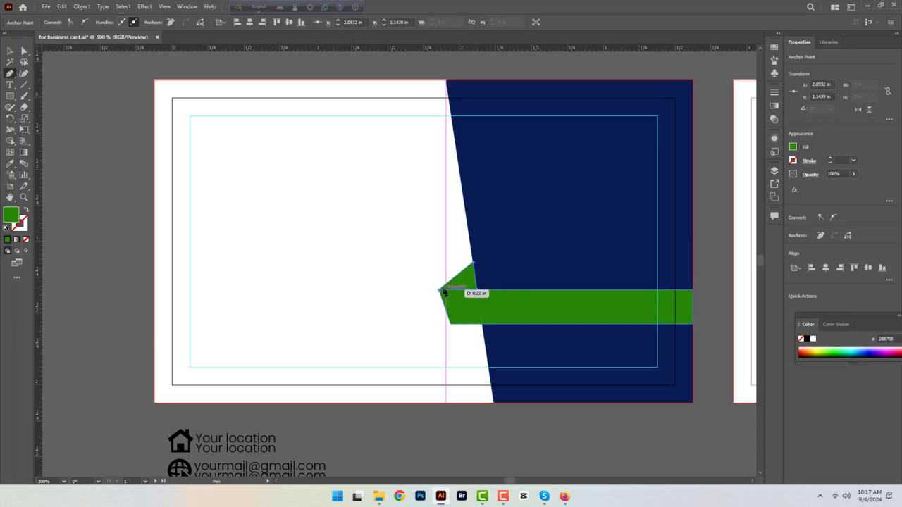
double_click(11, 216)
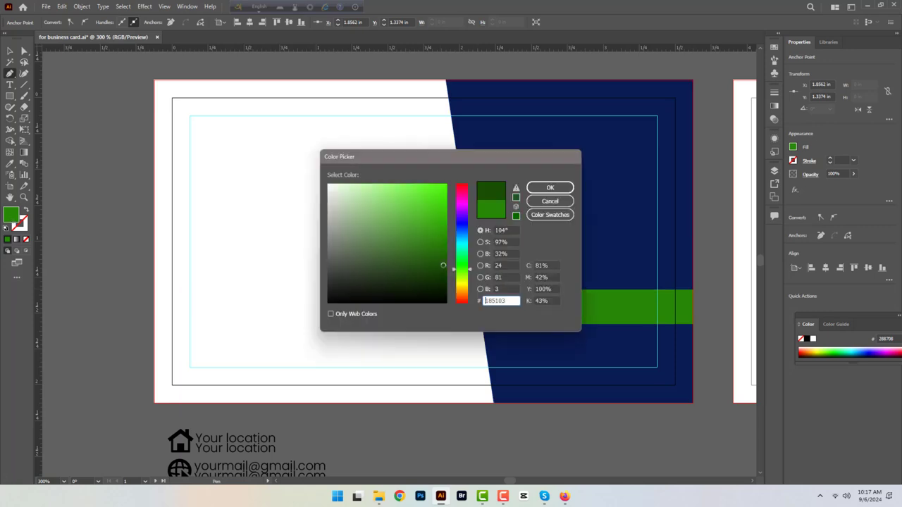
left_click(551, 188)
key("v")
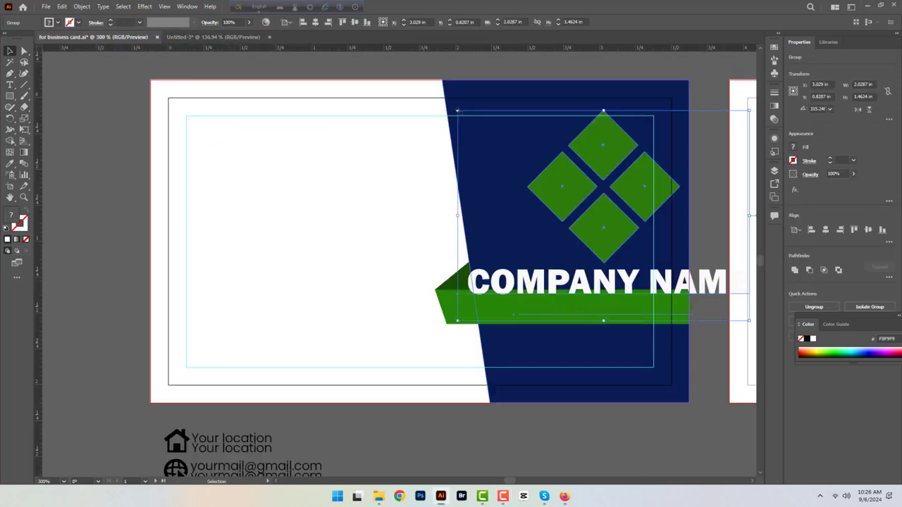
Shrink and raise the logo group, and bring the QR code in from Untitled-3.
left_click_drag(458, 111, 539, 169)
left_click_drag(588, 203, 551, 162)
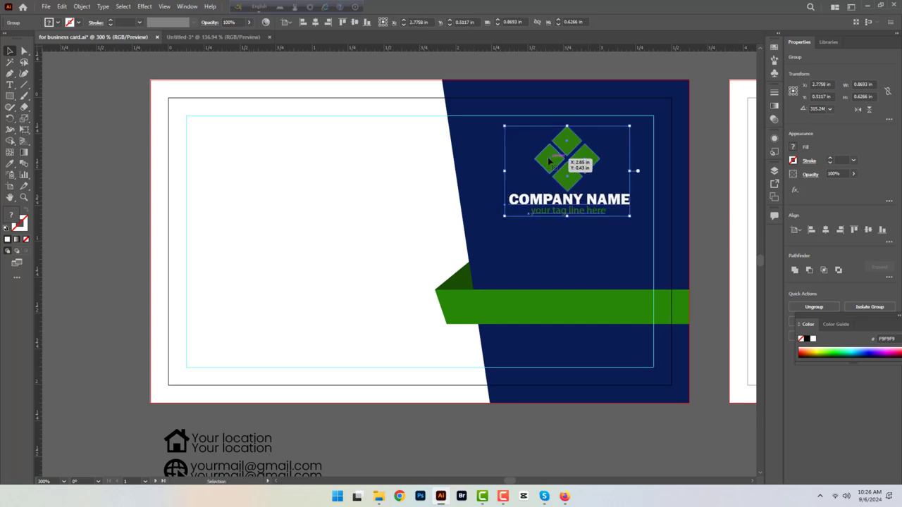
left_click(211, 37)
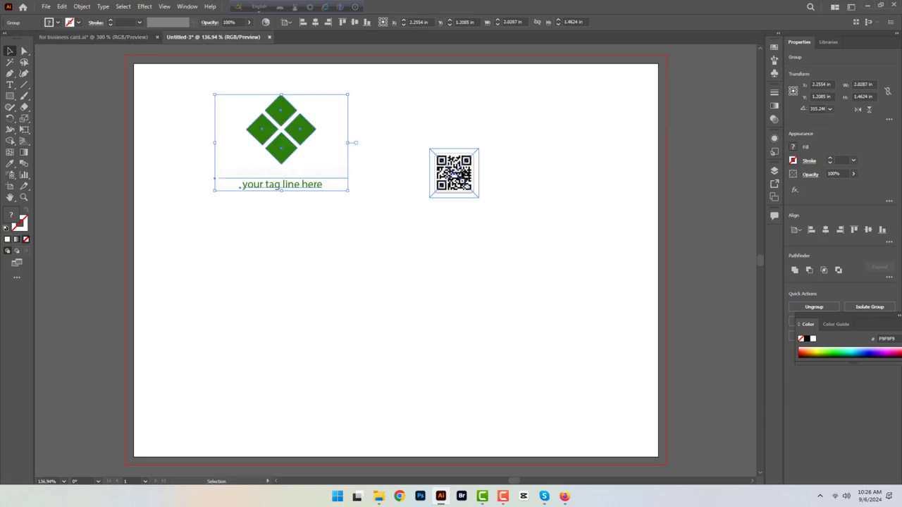
mouse_move(455, 173)
left_mouse_down()
mouse_move(568, 303)
mouse_move(577, 298)
left_mouse_up()
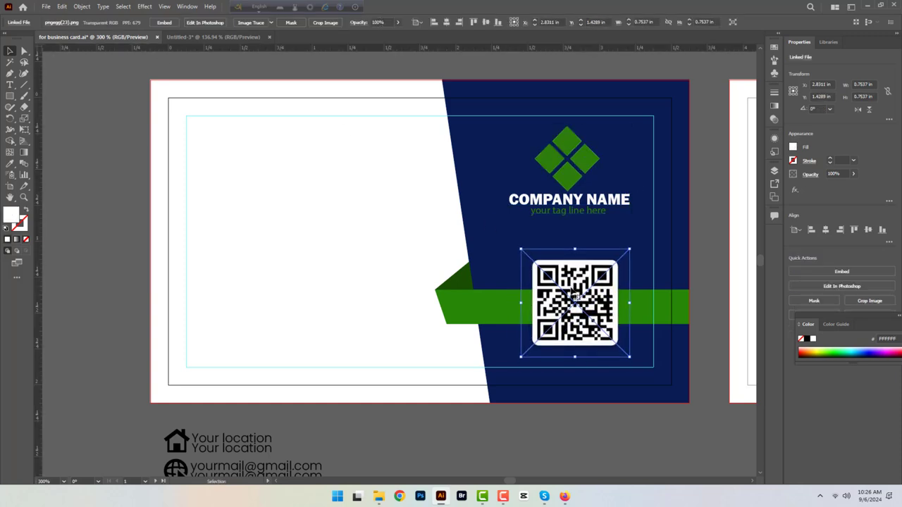
left_click_drag(567, 200, 568, 201)
Move the contact details back onto the card's lower left.
left_click(386, 195)
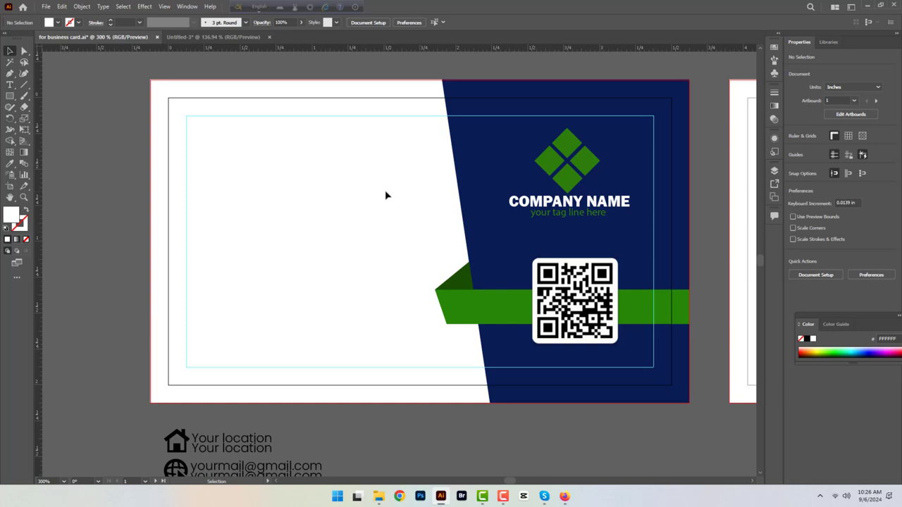
scroll(212, 407, "down", 2)
scroll(213, 406, "down", 1)
mouse_move(222, 411)
left_mouse_down()
mouse_move(235, 317)
mouse_move(233, 333)
left_mouse_up()
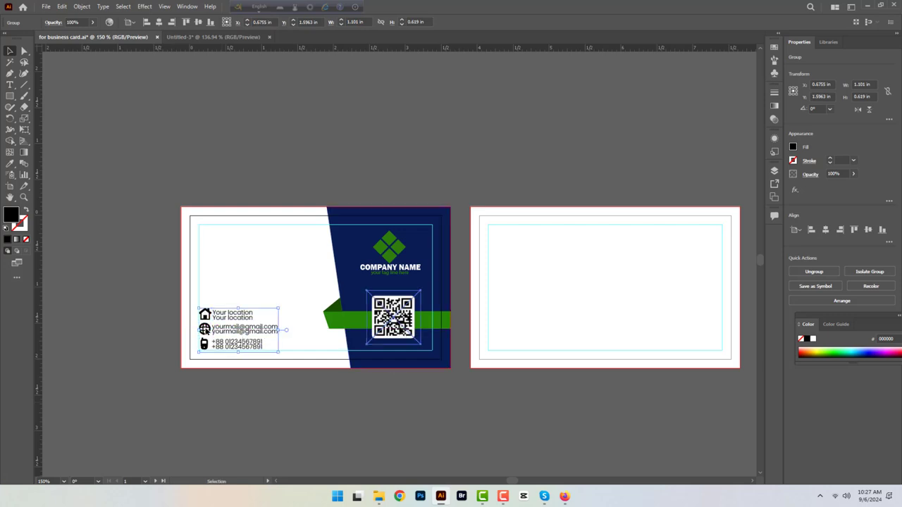
left_click(399, 326)
left_click(355, 421)
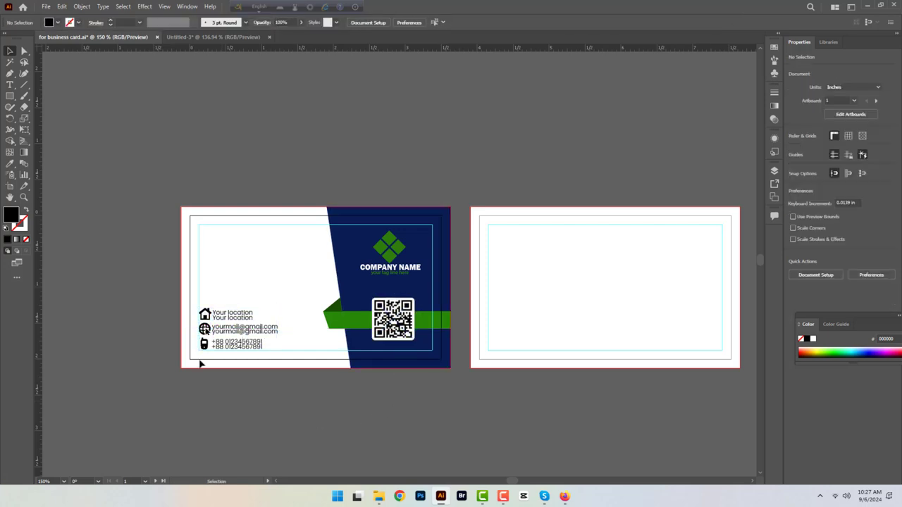
Type the person's name in capitals as a heading near the card's top left.
scroll(201, 286, "up", 2)
key("t")
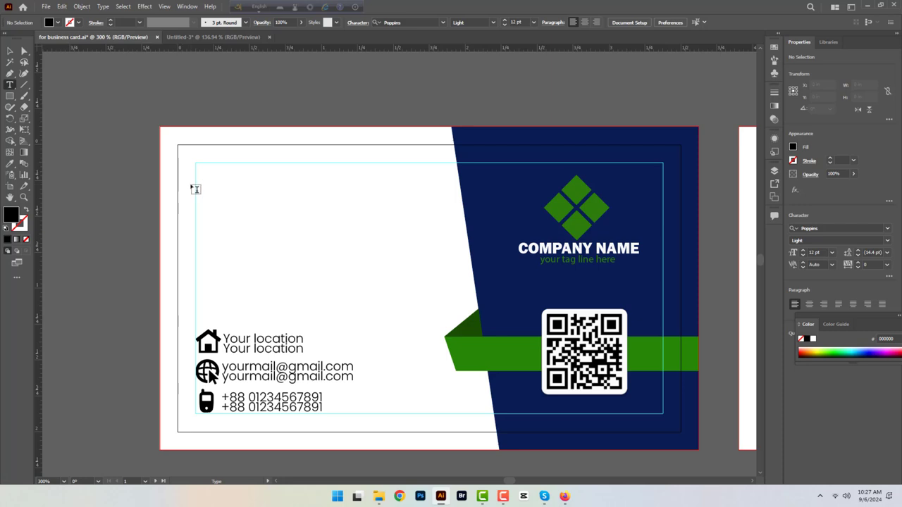
left_click(210, 200)
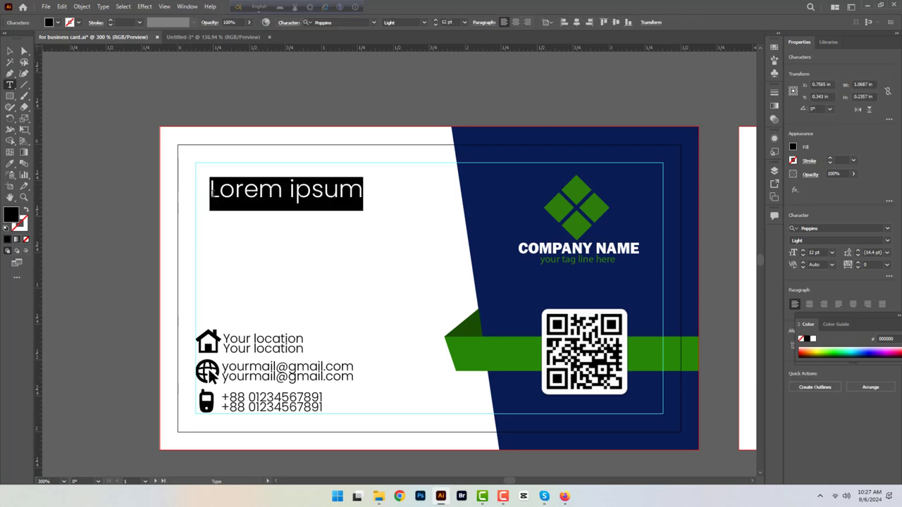
type("Will")
key("BackSpace")
key("BackSpace")
key("BackSpace")
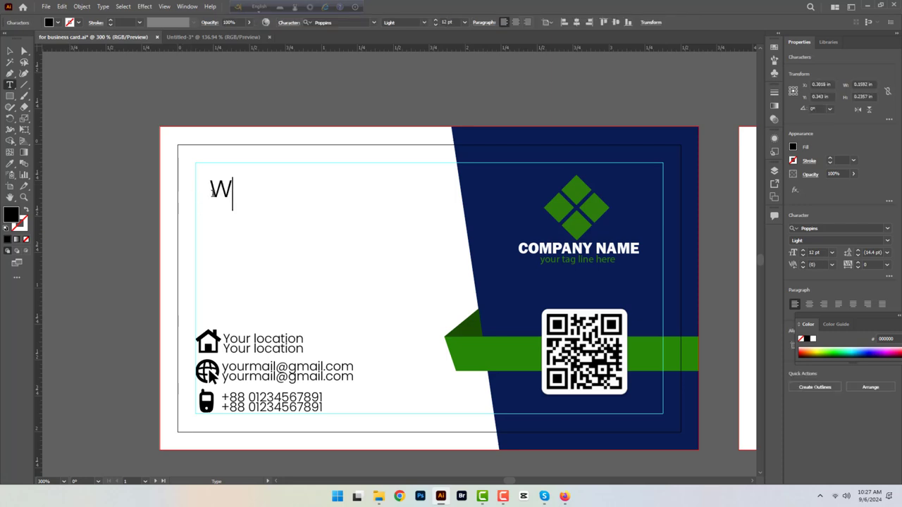
type("LLIUM s")
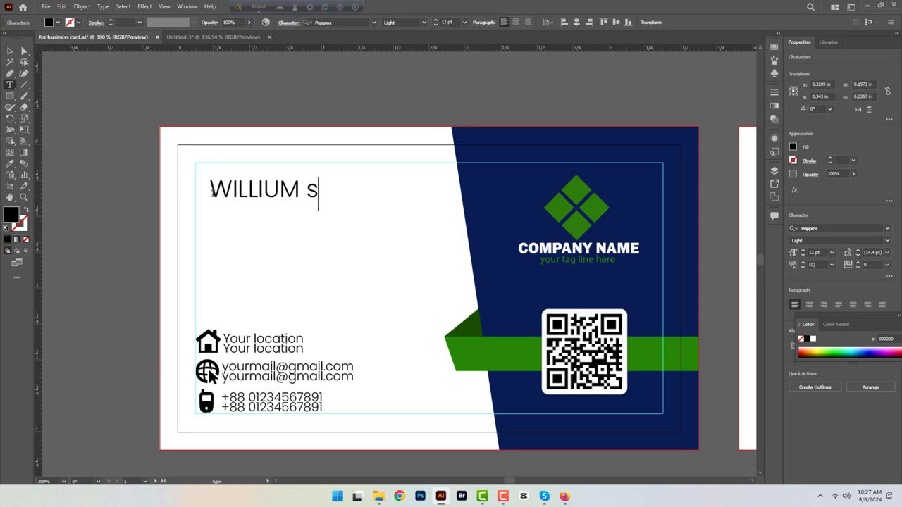
key("BackSpace")
type("SMITH")
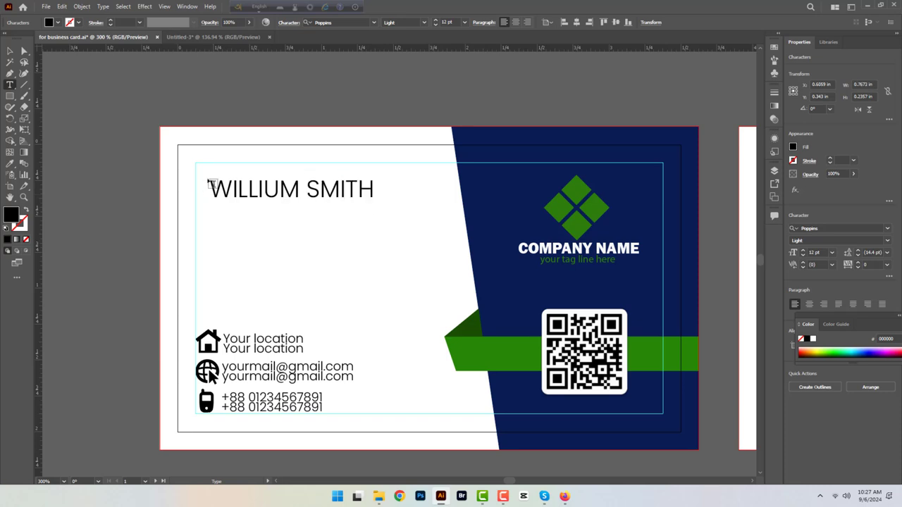
Set the name in Franklin Gothic Heavy Regular and colour it with the logo green.
left_click_drag(211, 185, 376, 190)
left_click(887, 228)
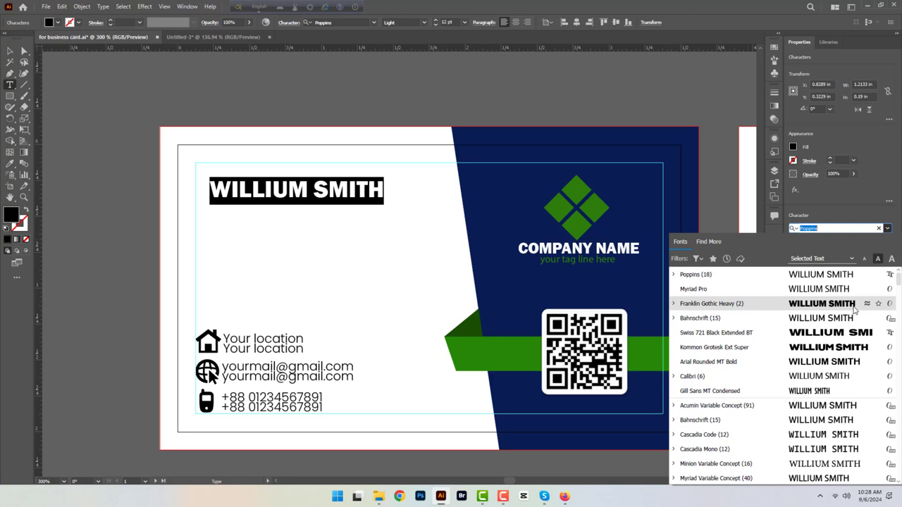
left_click(674, 304)
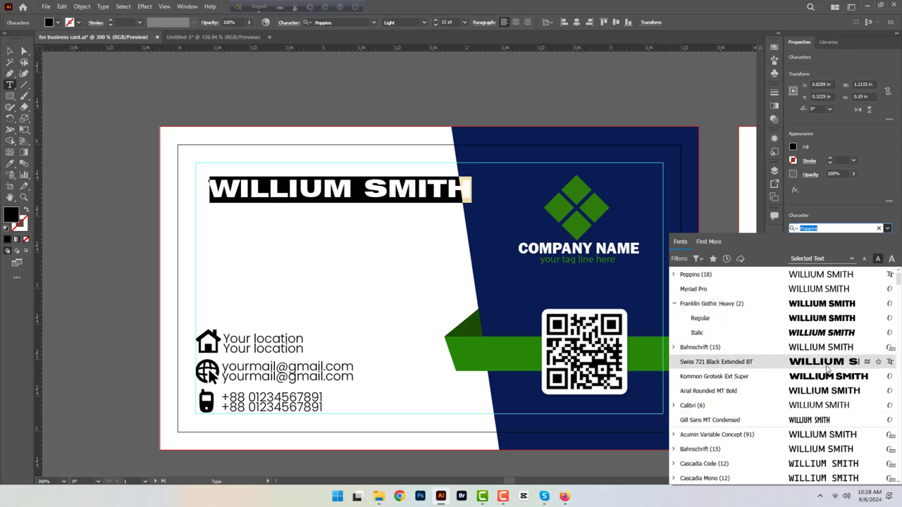
left_click(831, 322)
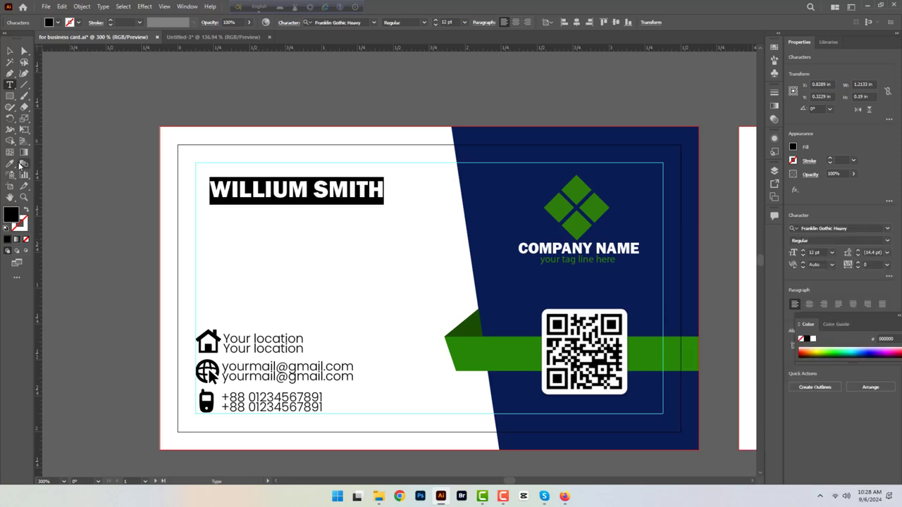
key("i")
left_click(576, 190)
left_click(113, 76)
key("Escape")
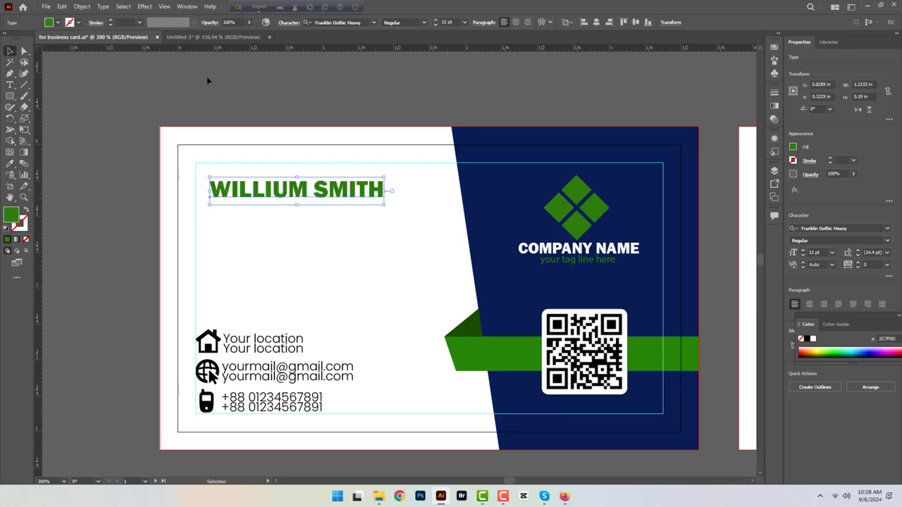
Add a 'Graphic Designer' line below the name, set in Myriad Pro.
left_click(207, 79)
key("t")
left_click(215, 219)
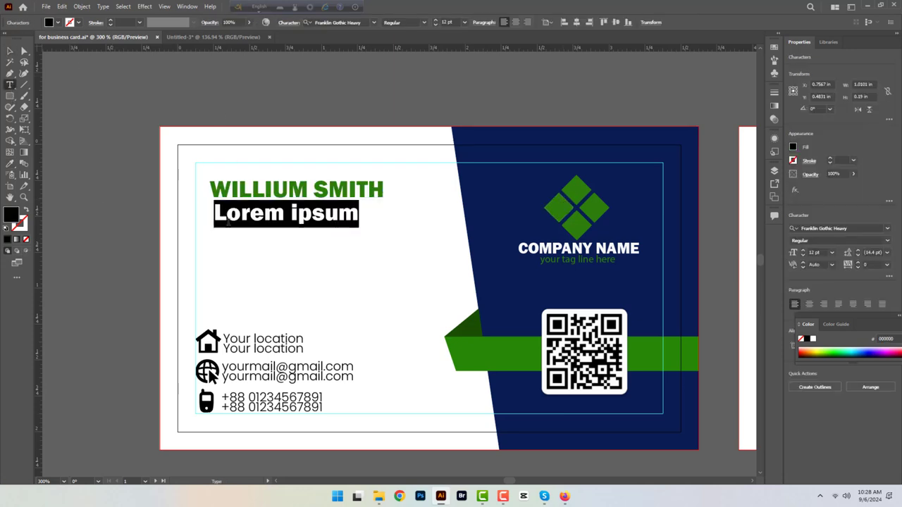
type("Gra")
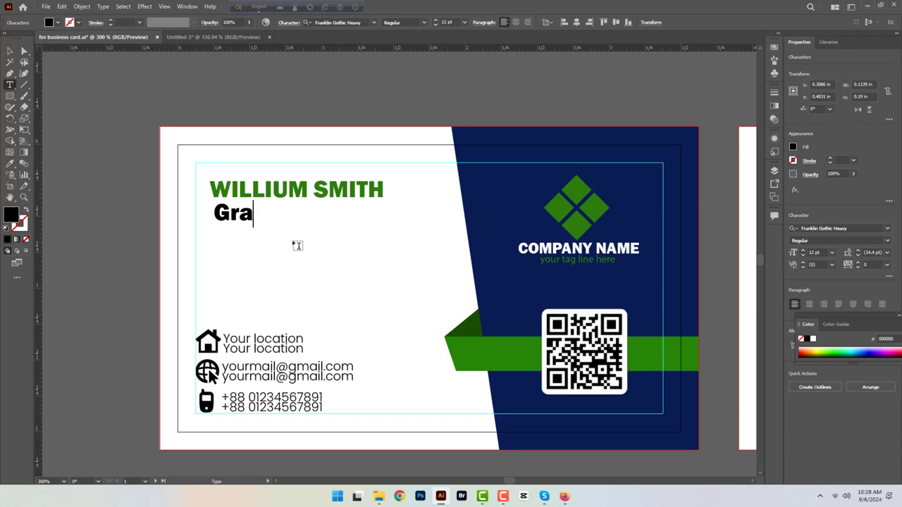
type("phic Desig")
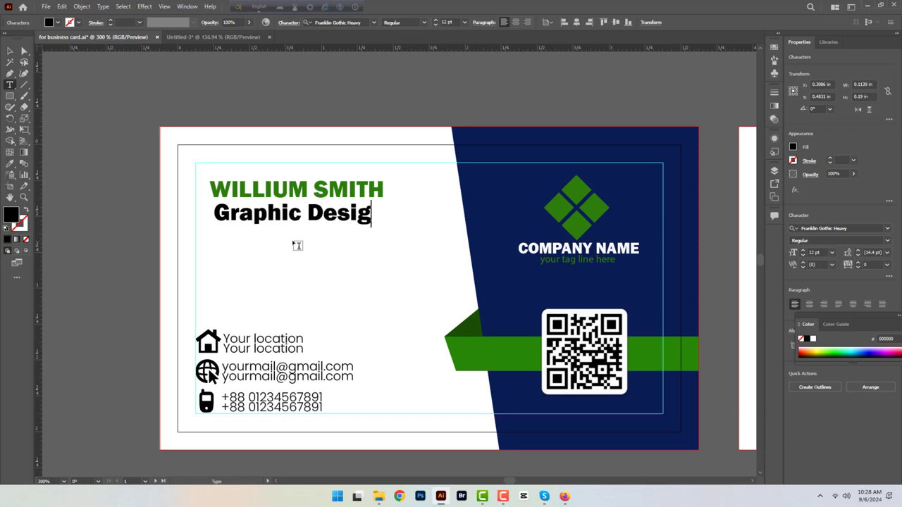
type("ner")
key("shift+Left")
key("shift+Left")
key("shift+Left")
key("ctrl+a")
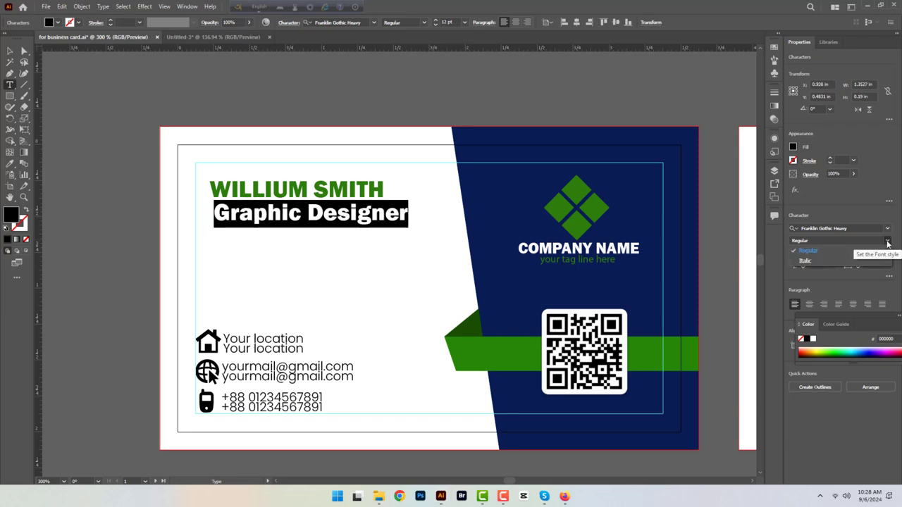
left_click(888, 229)
left_click(704, 304)
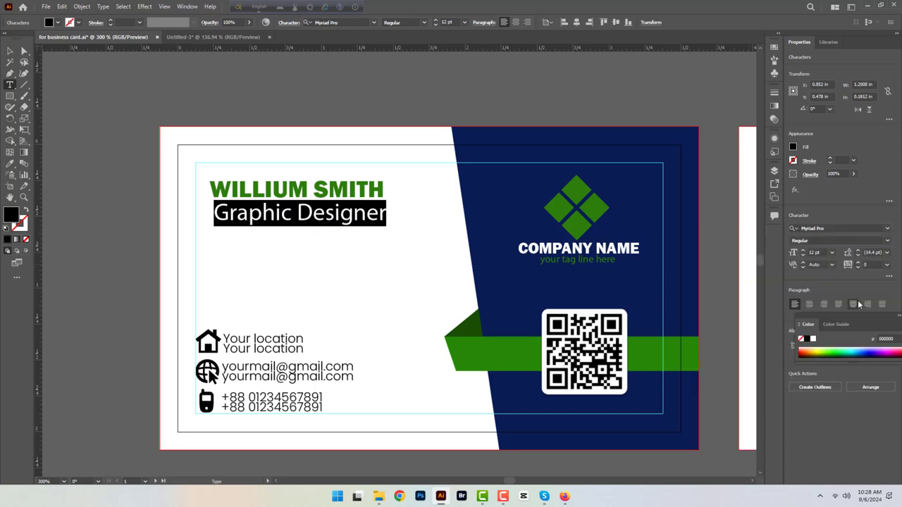
key("Escape")
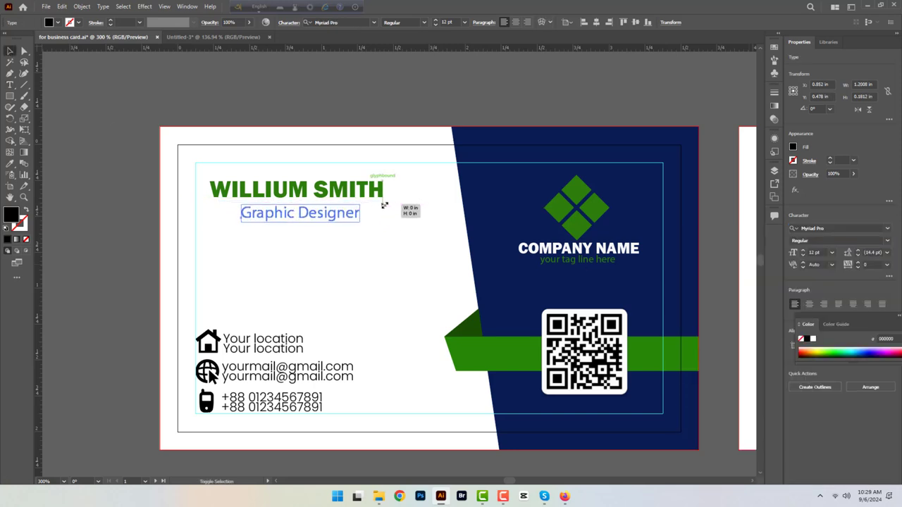
Shrink the job title, left-align it with the name, and nudge the pair into place.
left_click_drag(387, 201, 361, 205)
left_click(296, 189, "shift")
left_click(564, 21)
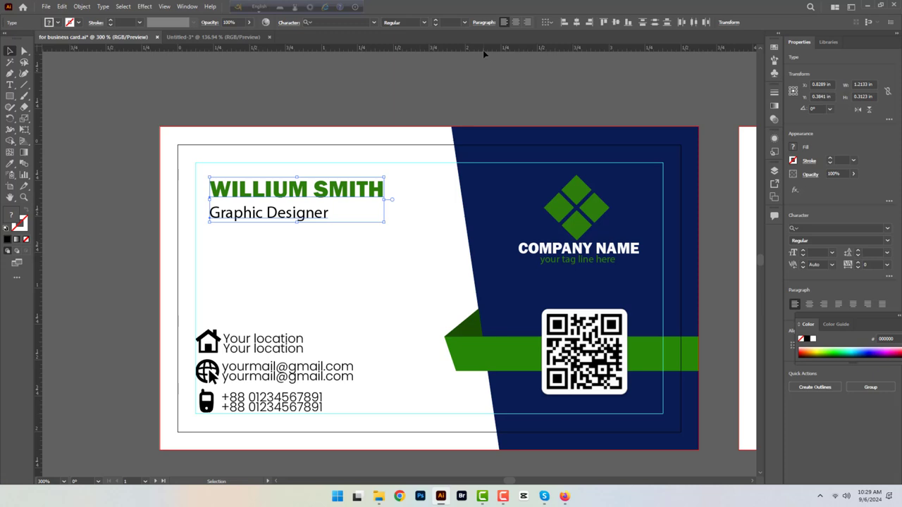
key("Left")
key("Left")
key("Left")
key("Up")
key("Up")
key("Up")
key("Left")
key("Left")
key("Left")
key("Up")
key("Up")
key("Right")
key("Right")
key("Down")
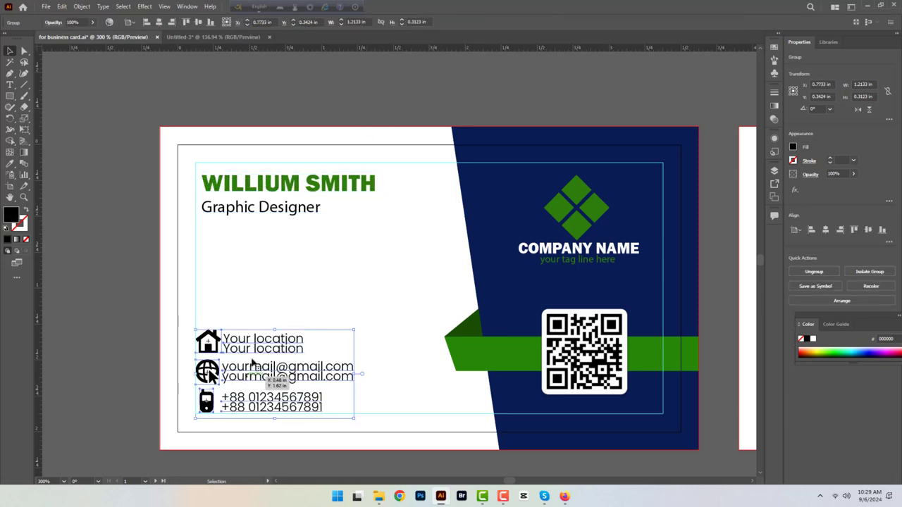
Raise the contact block and nudge the name, title and contacts into position.
left_click_drag(249, 393, 254, 358)
left_click(258, 219)
key("Down")
key("Down")
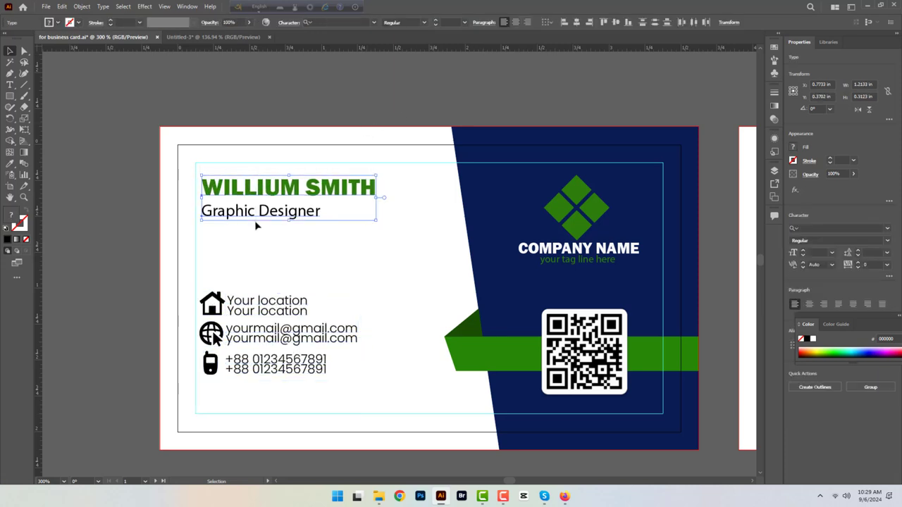
left_click(248, 308)
key("Right")
key("Down")
key("Down")
key("Down")
left_click(268, 215)
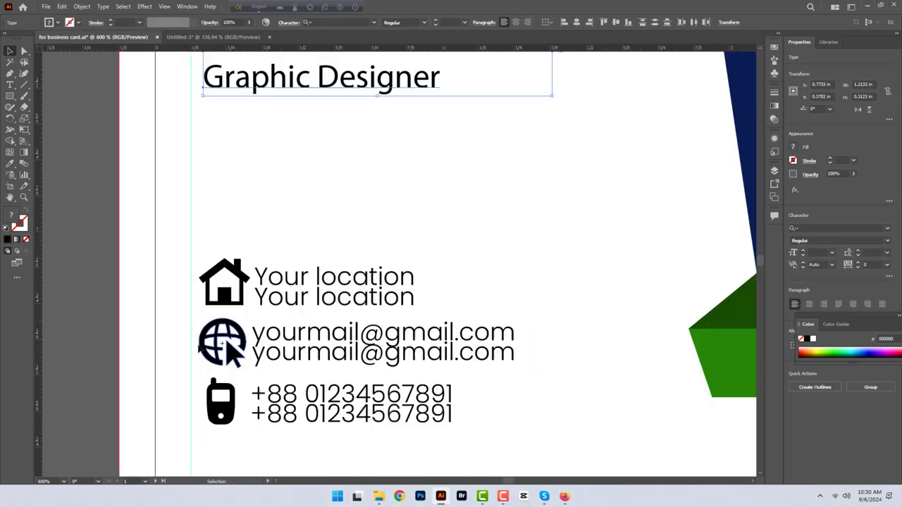
Draw a square backdrop behind the house icon, then view both card sides.
key("ctrl+plus")
key("ctrl+plus")
key("m")
left_click_drag(194, 255, 251, 308)
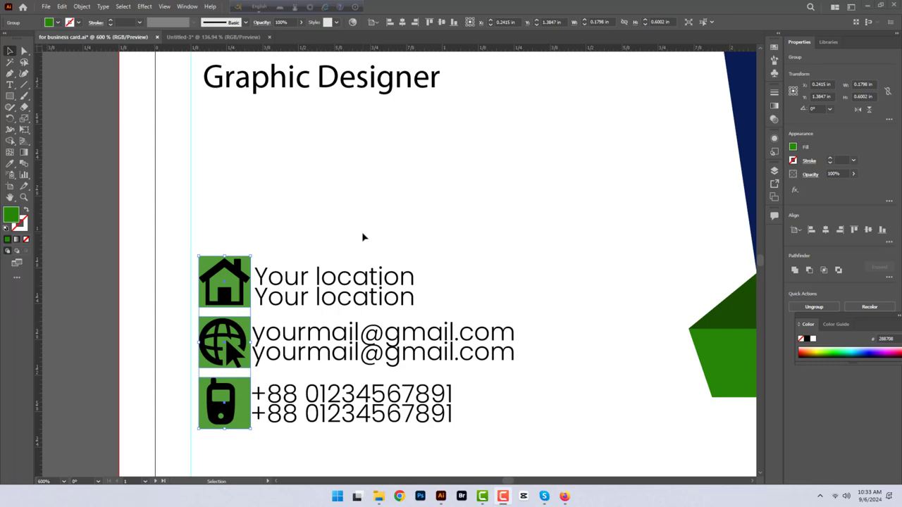
left_click(362, 235)
key("ctrl+minus")
key("ctrl+minus")
key("ctrl+minus")
left_click_drag(487, 203, 247, 200)
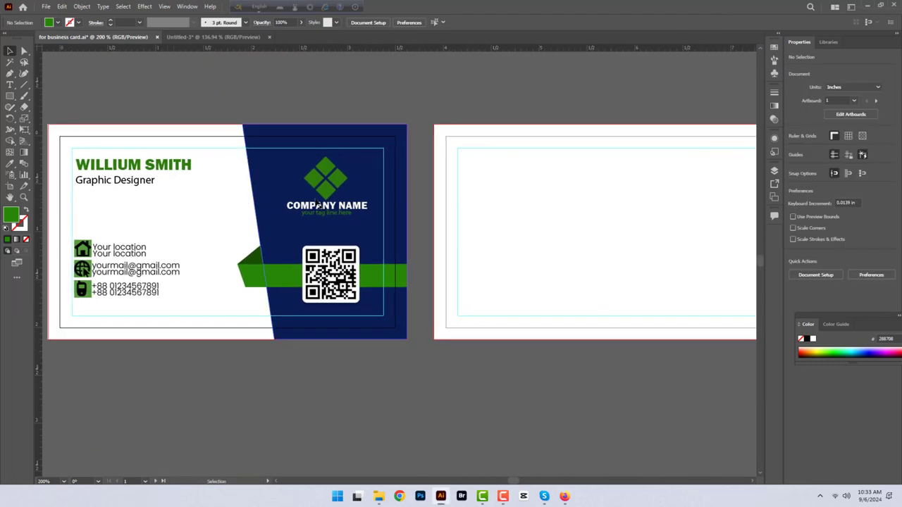
Copy the logo and company name group onto the back card and enlarge it.
left_click(321, 185)
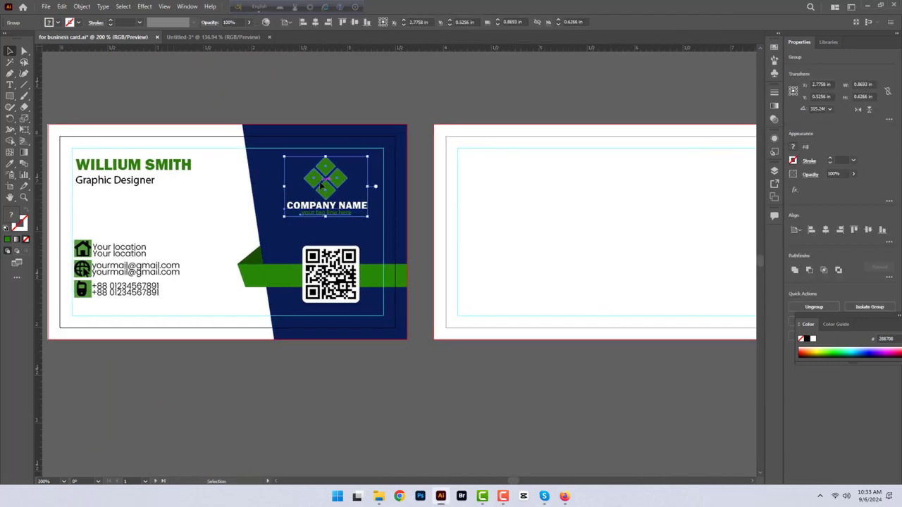
left_click_drag(321, 185, 423, 177)
left_click_drag(596, 207, 617, 208)
left_click_drag(684, 246, 476, 244)
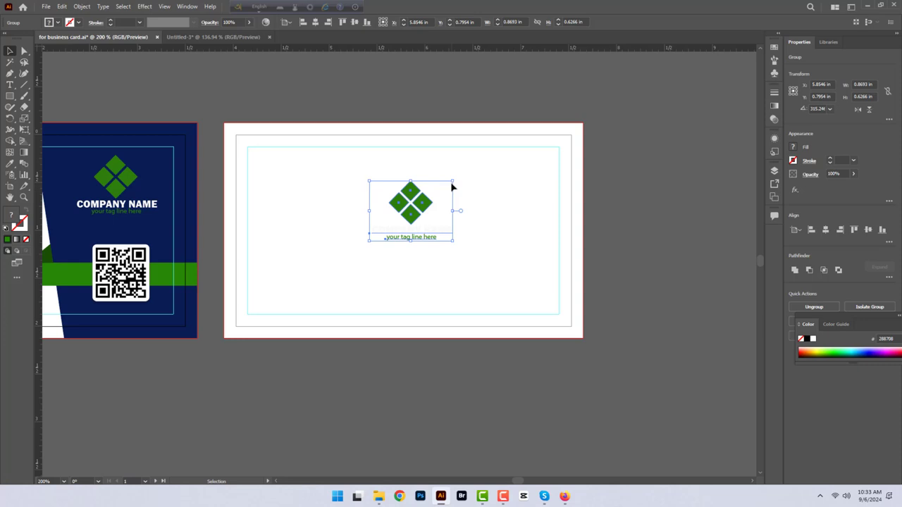
left_click_drag(452, 182, 484, 166)
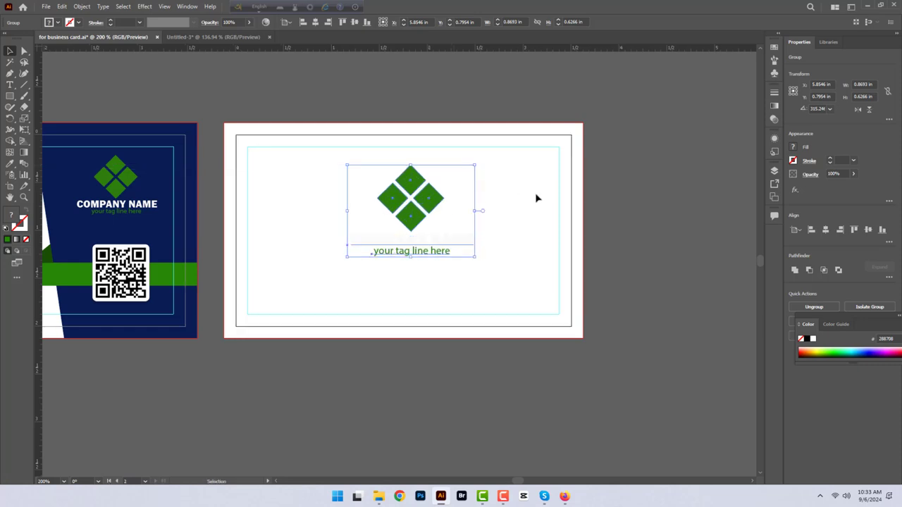
left_click(606, 232)
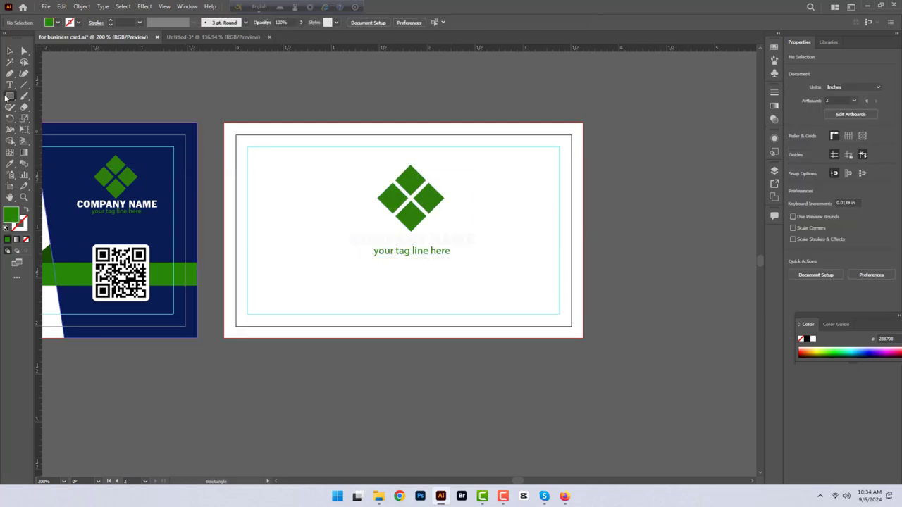
Cover the back card with a full-bleed rectangle sampled to the front's navy.
left_click(9, 96)
left_click_drag(223, 122, 582, 337)
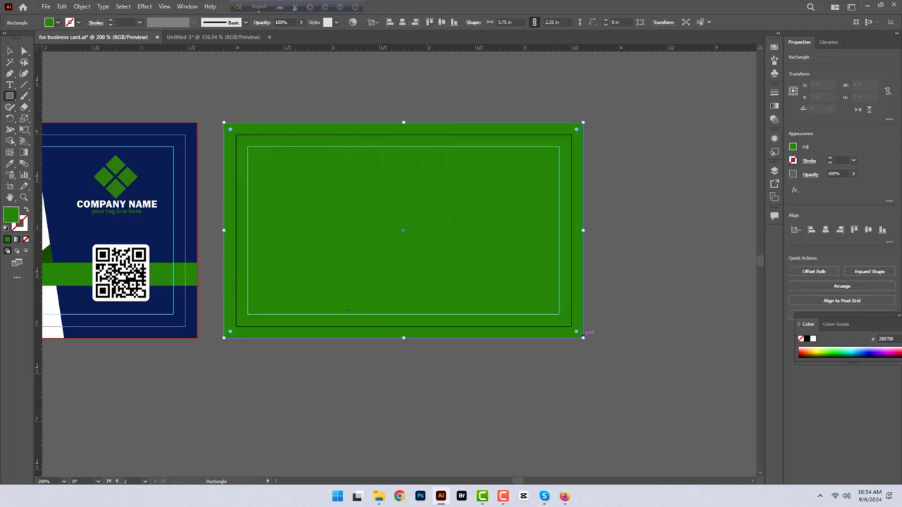
left_click(10, 164)
left_click(169, 173)
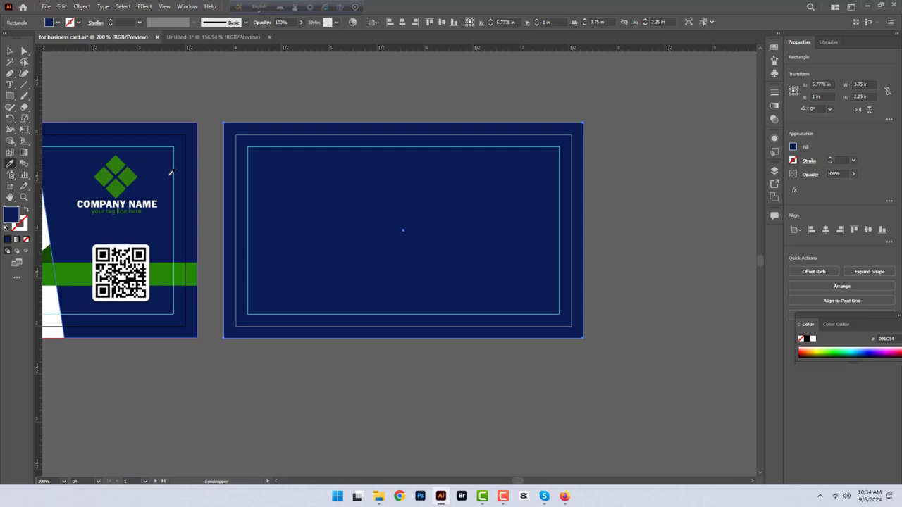
Stack the navy rectangle behind the logo and centre the logo horizontally on the back card.
left_click(9, 52)
right_click(318, 192)
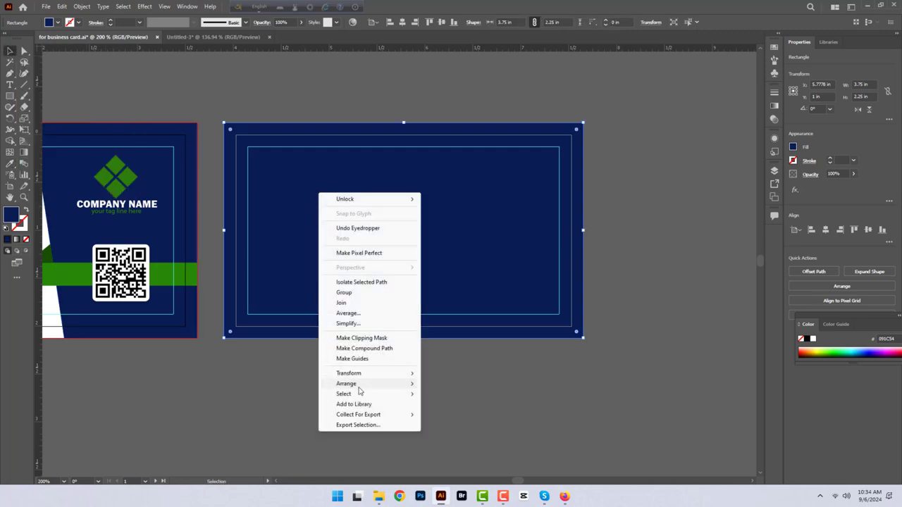
left_click(456, 408)
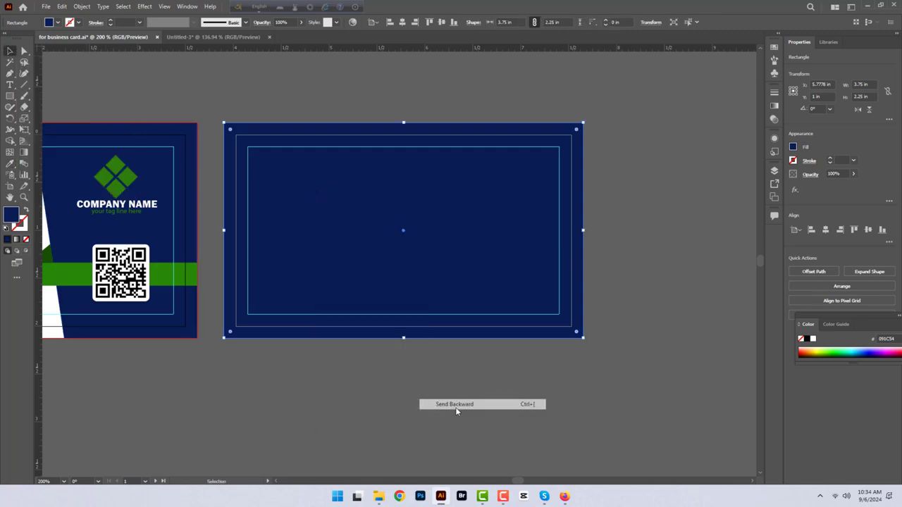
left_click_drag(392, 218, 403, 358)
right_click(394, 201)
left_click(513, 337)
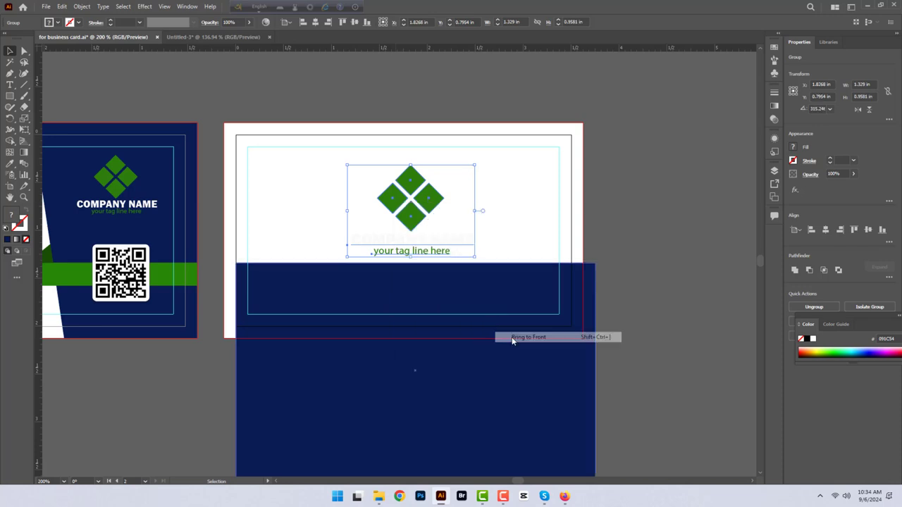
left_click_drag(457, 406, 444, 265)
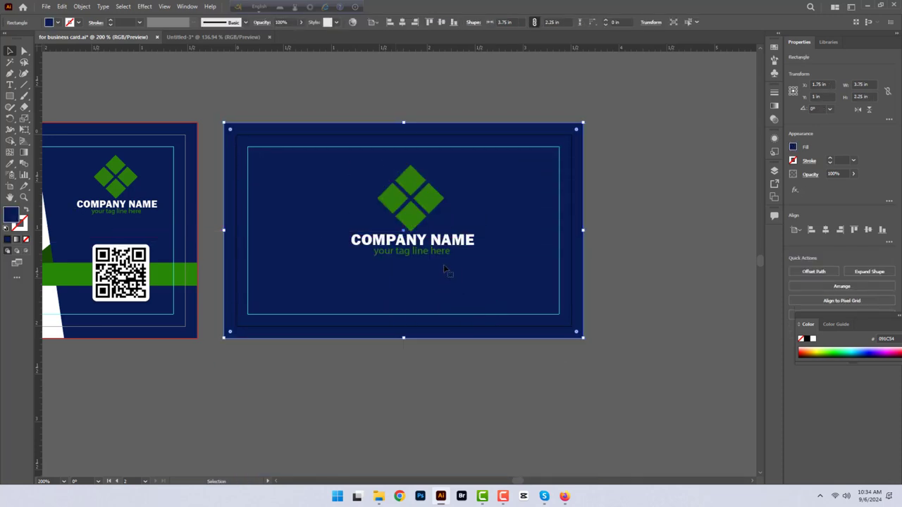
left_click(437, 100)
left_click(411, 182)
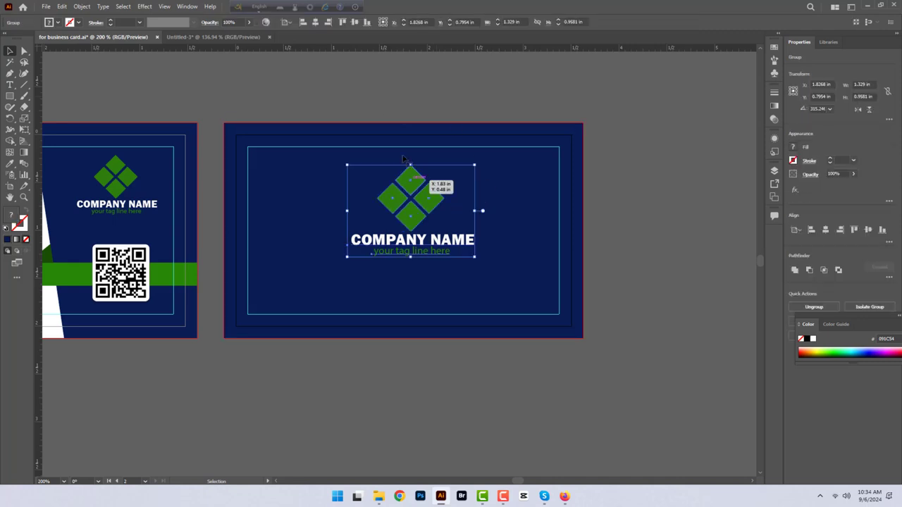
left_click(315, 22)
left_click(449, 98)
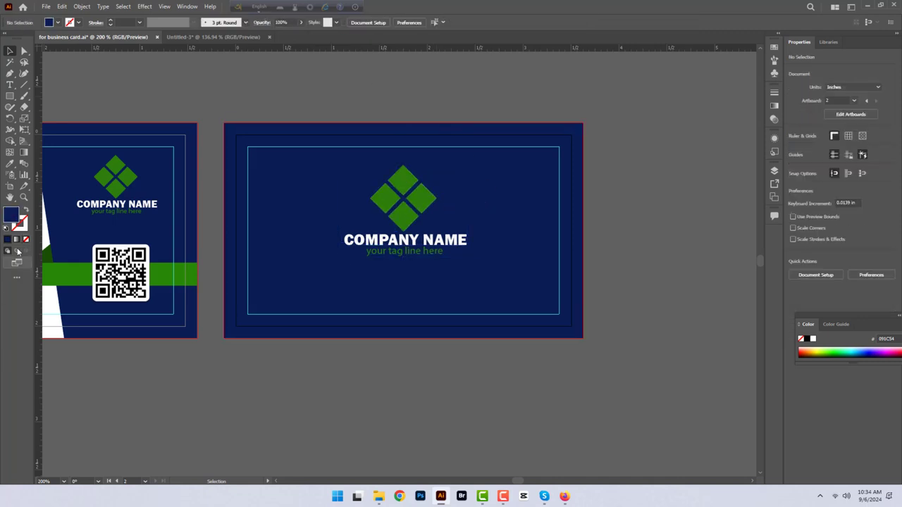
Draw a rectangle strip spanning the back card's full width along its bottom edge.
left_click(10, 95)
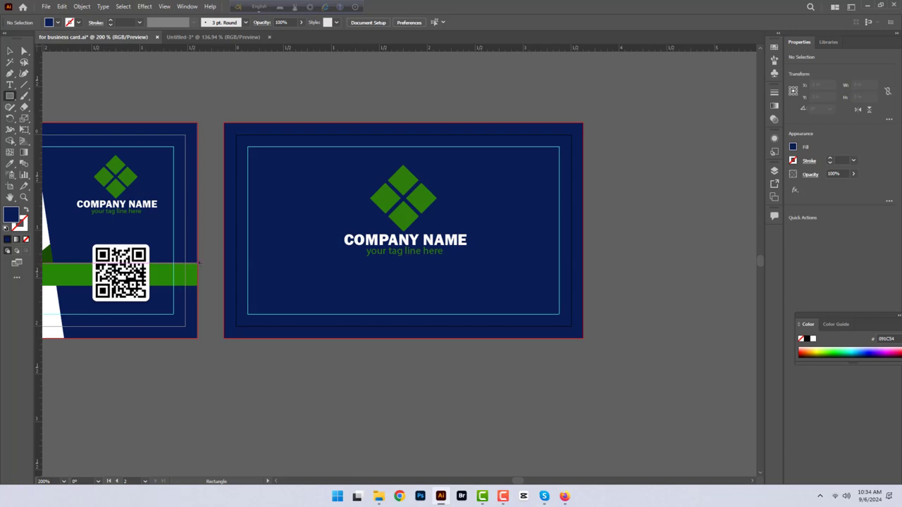
left_click_drag(199, 262, 224, 286)
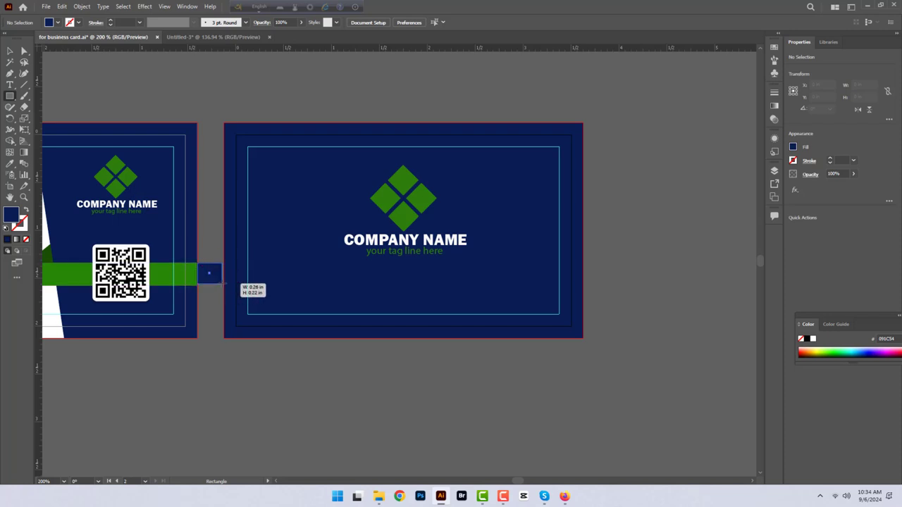
mouse_move(211, 275)
left_mouse_down()
mouse_move(238, 319)
mouse_move(558, 314)
left_mouse_up()
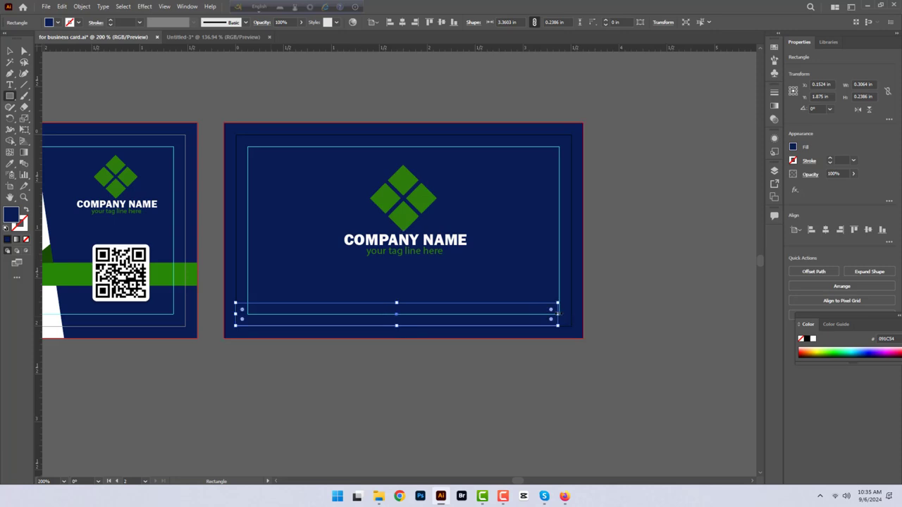
left_click_drag(558, 314, 583, 314)
left_click_drag(237, 313, 224, 313)
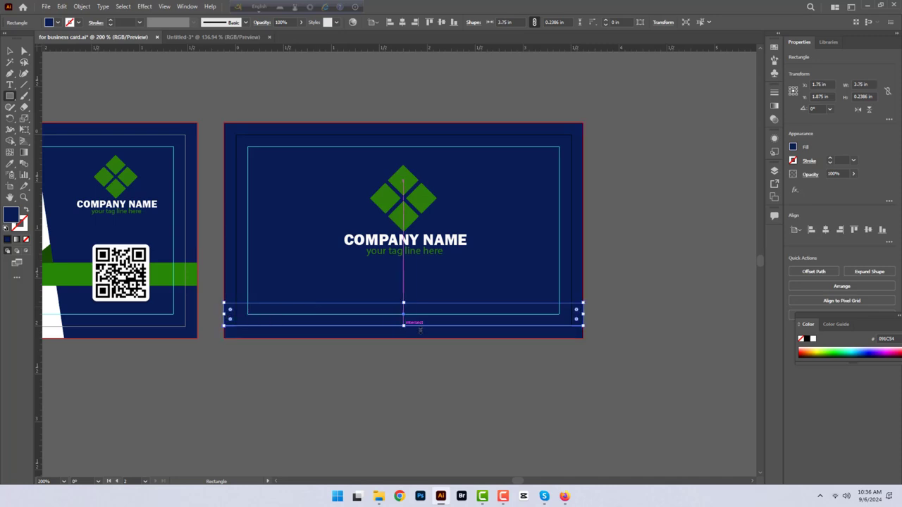
left_click_drag(403, 310, 404, 321)
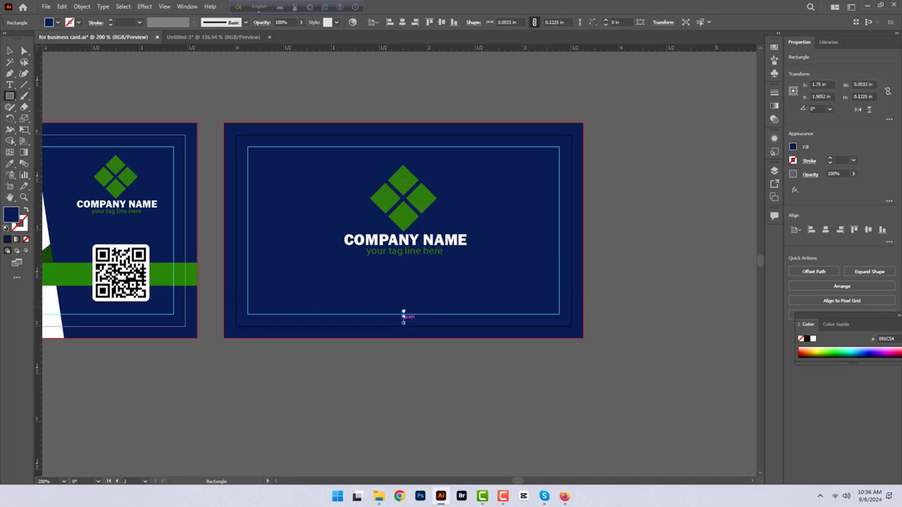
key("ctrl+z")
key("v")
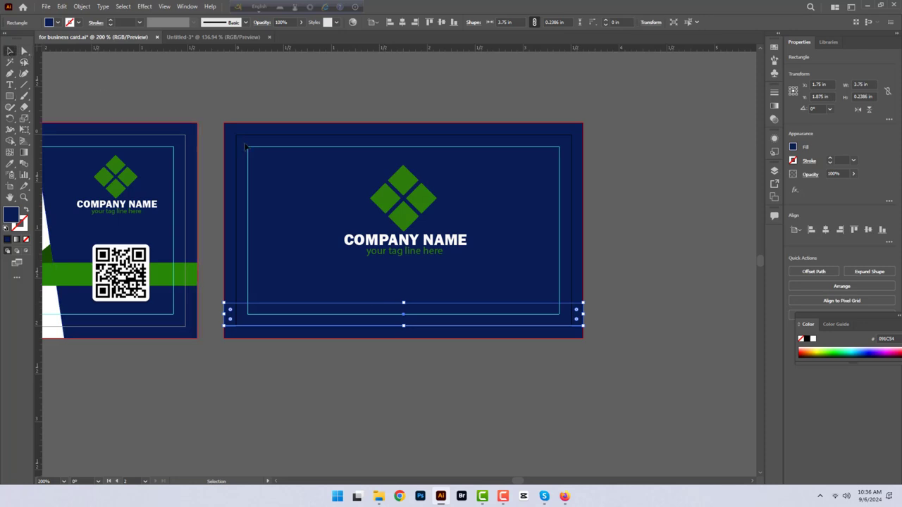
key("Down")
key("Down")
key("Down")
key("Down")
key("Down")
key("Down")
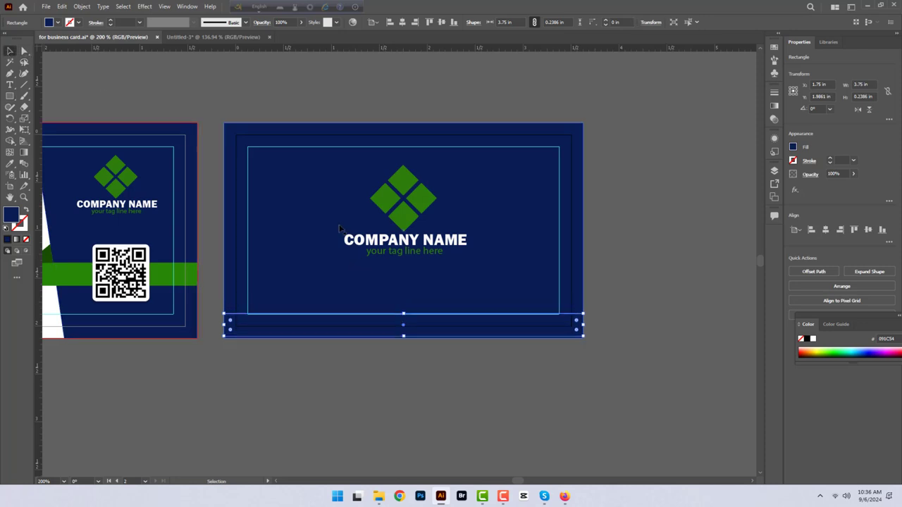
key("Down")
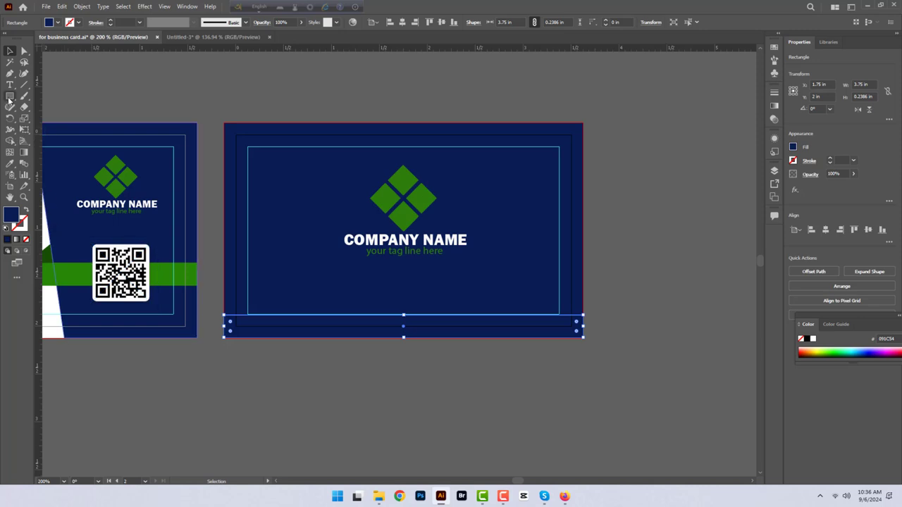
Draw two short blocks on the bottom strip.
left_click(9, 97)
left_click_drag(290, 316, 354, 337)
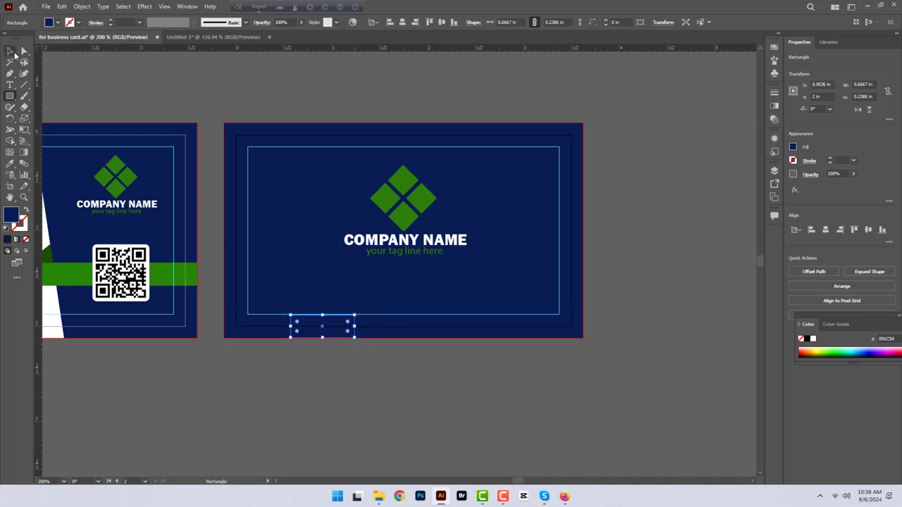
left_click(12, 52)
key("ctrl+z")
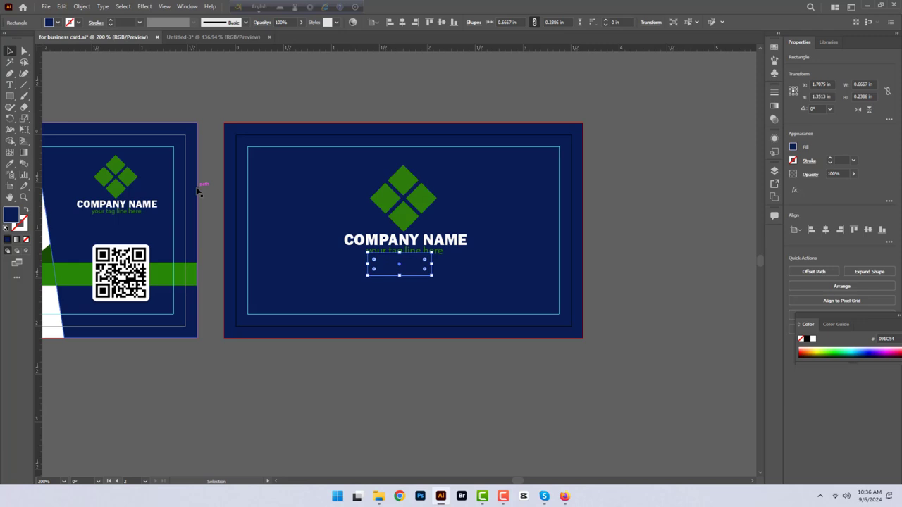
left_click_drag(405, 271, 478, 330)
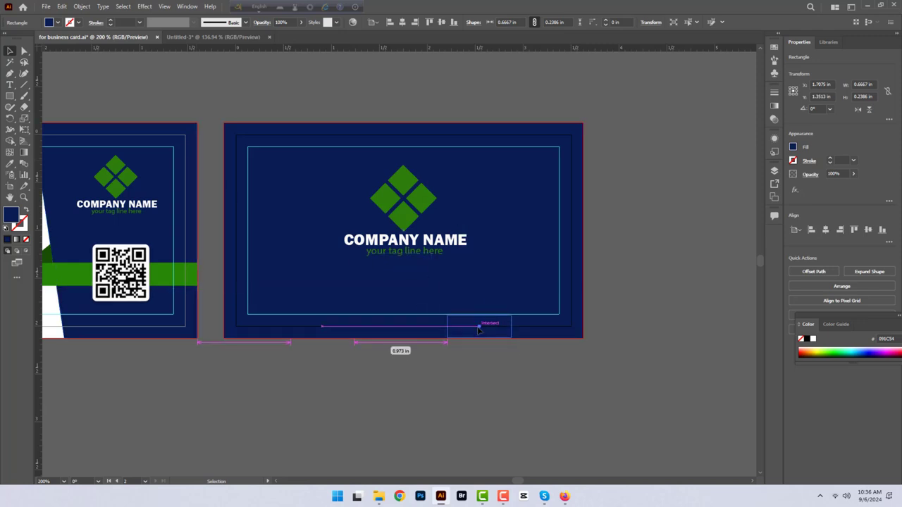
key("ctrl+z")
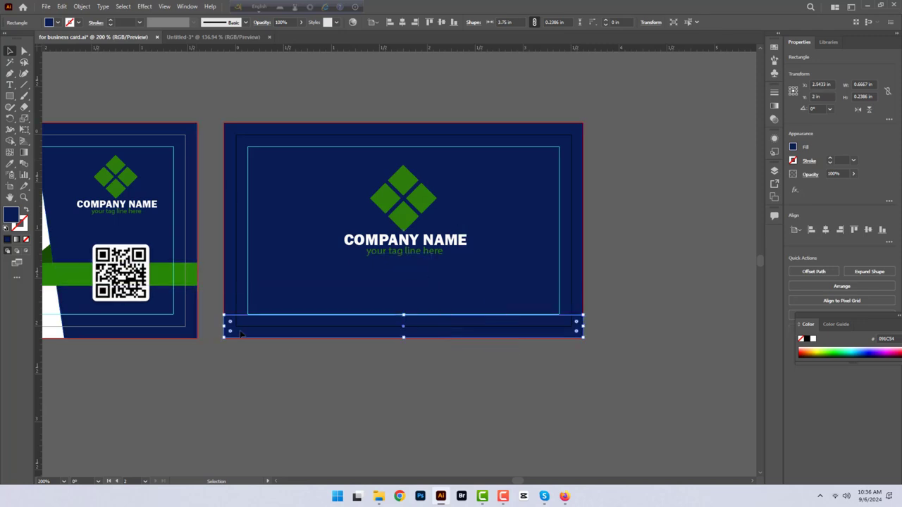
Eyedrop the front card's green onto the strip and both blocks.
left_click(10, 163)
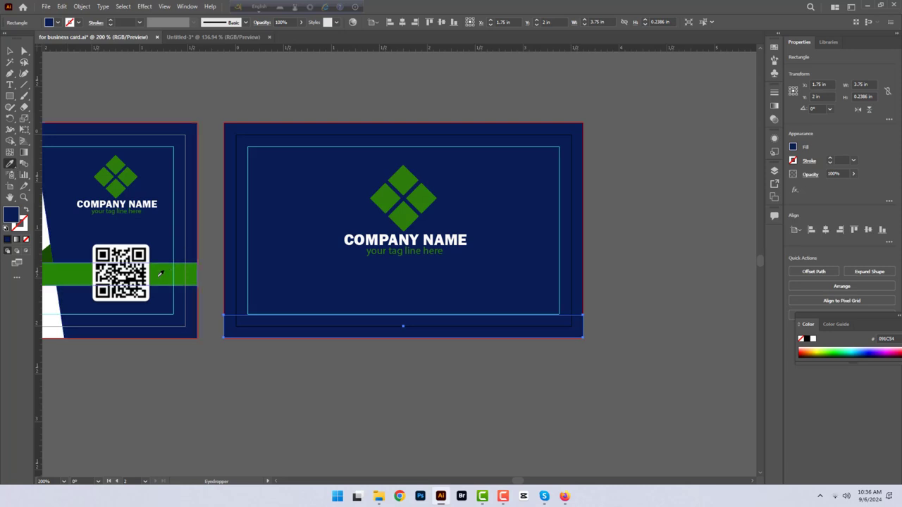
left_click(51, 251)
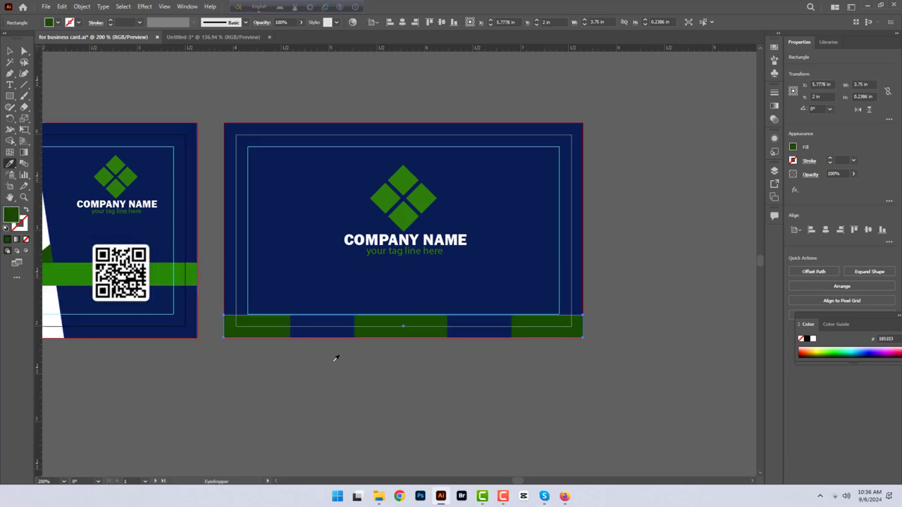
key("v")
left_click(322, 337)
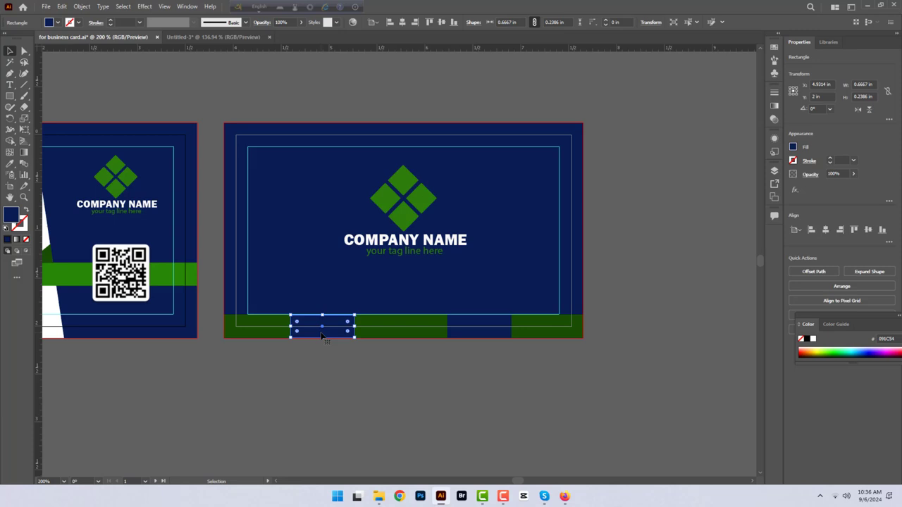
left_click(469, 334, "shift")
key("i")
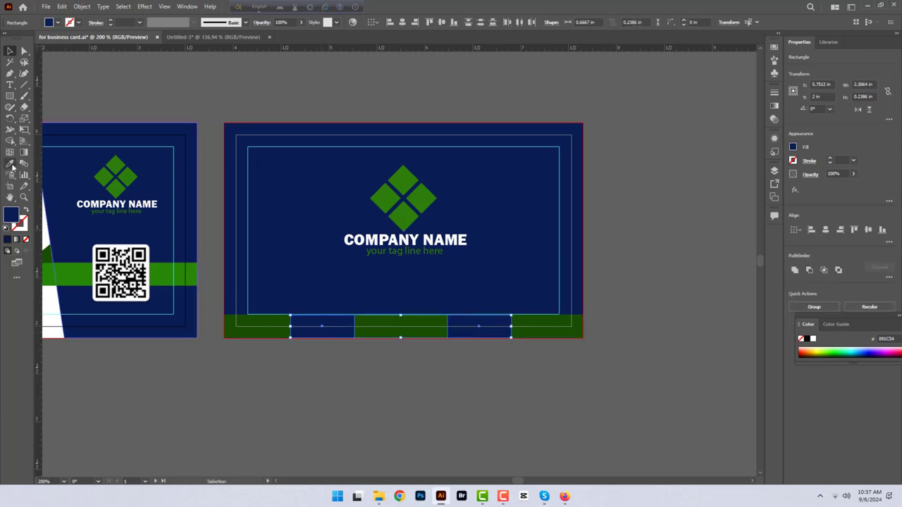
left_click(79, 272)
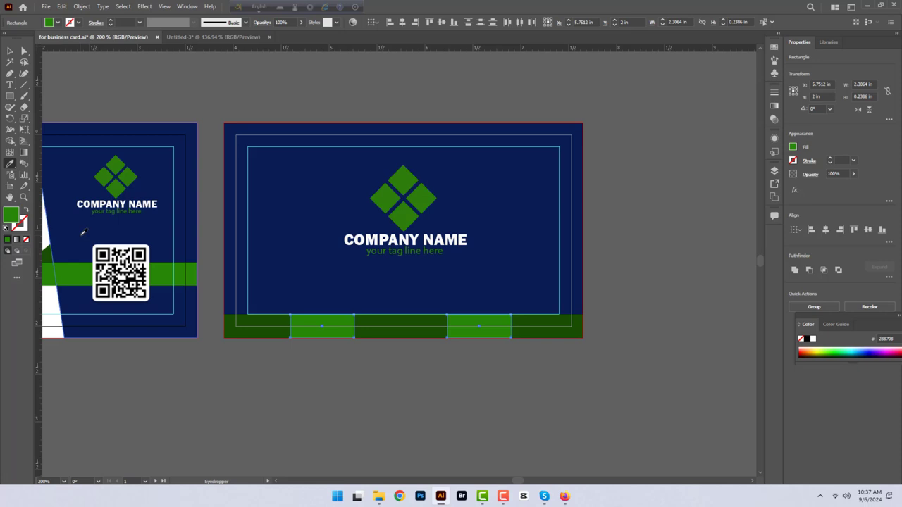
Set the two blocks' fill to #206D03 in the Color Picker.
double_click(11, 215)
type("206D03")
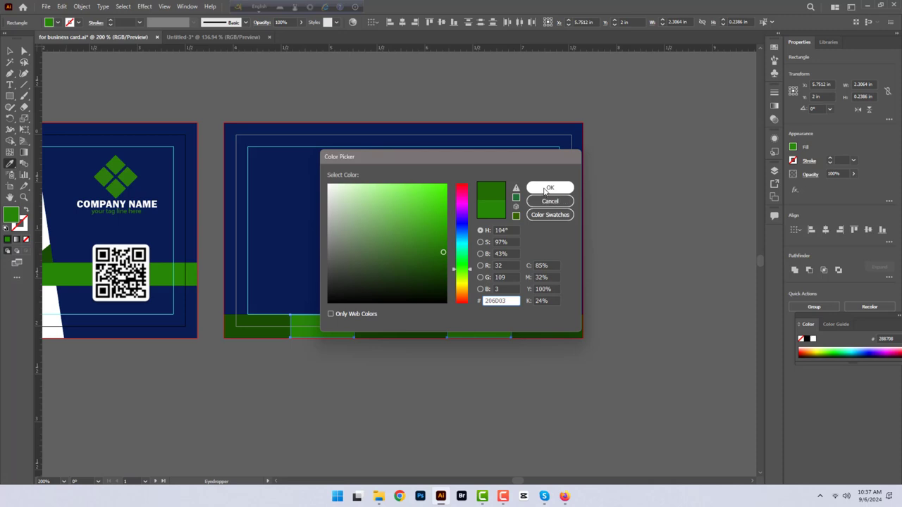
left_click(550, 187)
left_click(10, 51)
Select the contact details group, shift it slightly down, and nudge the name up.
left_click(175, 80)
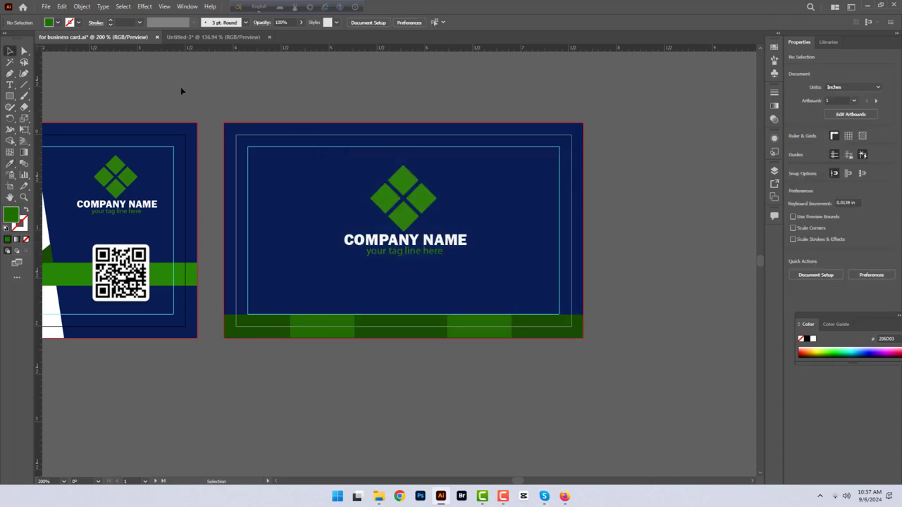
scroll(170, 129, "down", 2)
scroll(164, 161, "left", 3)
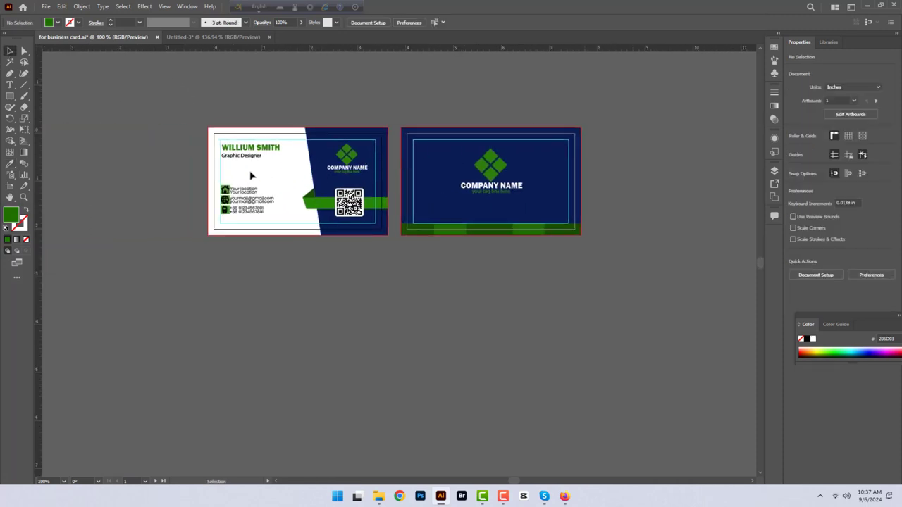
scroll(251, 176, "up", 2)
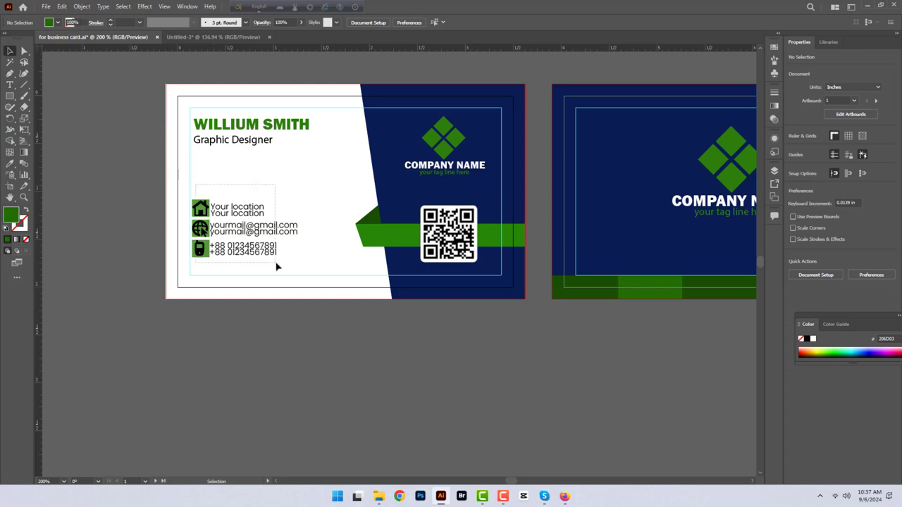
right_click(220, 216)
left_click(261, 308)
left_click_drag(247, 239, 247, 255)
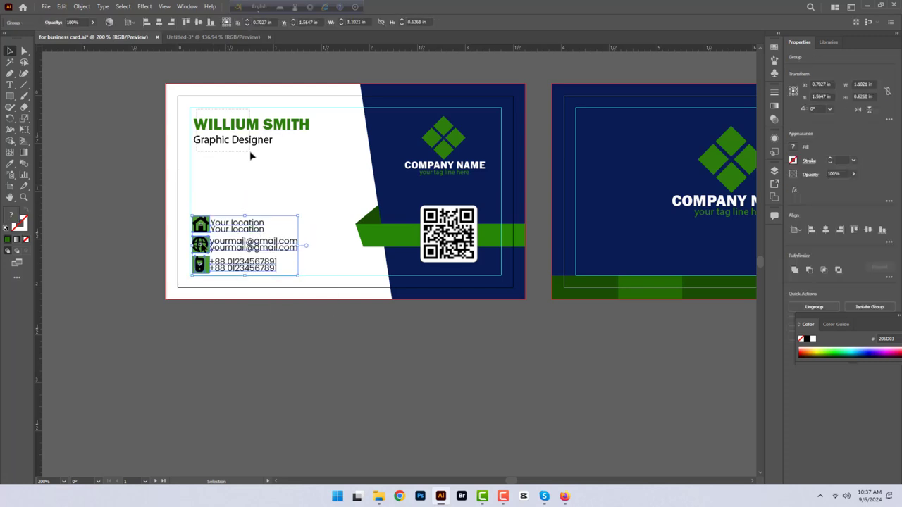
left_click_drag(250, 156, 247, 148)
Enlarge the contact details block to about 1.4 in wide and move it upward.
left_click(282, 268)
left_click_drag(298, 275, 322, 288)
left_click_drag(250, 227, 265, 213)
left_click_drag(326, 198, 332, 196)
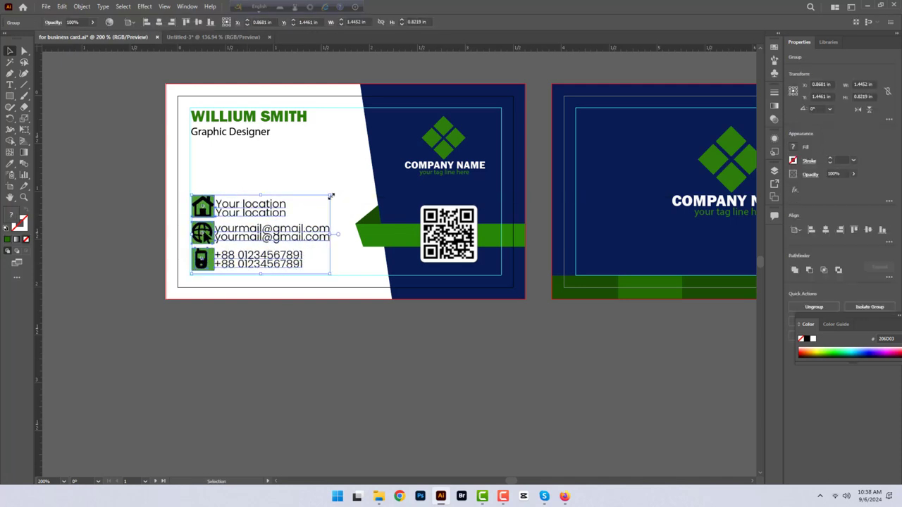
left_click(309, 168)
Pan to centre both cards and check the contact text selection.
scroll(309, 169, "down", 1)
left_click_drag(338, 165, 235, 203)
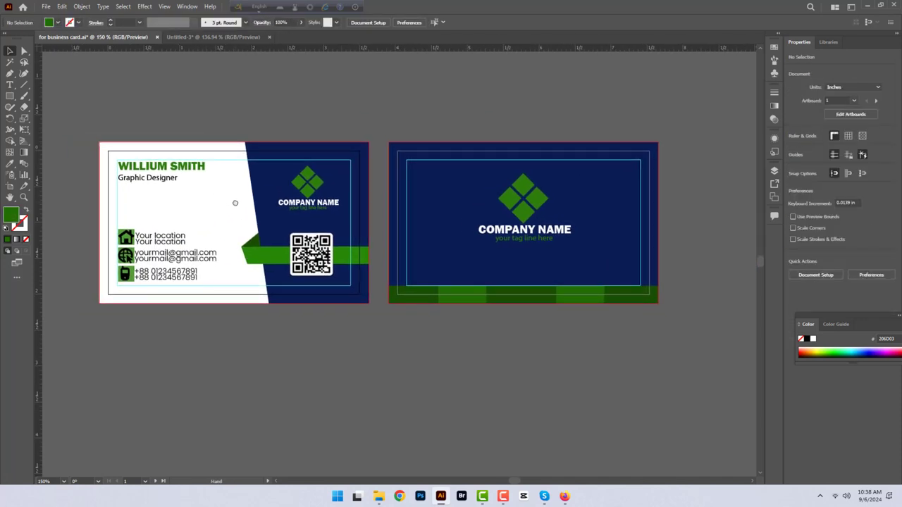
left_click(169, 253)
left_click(157, 134)
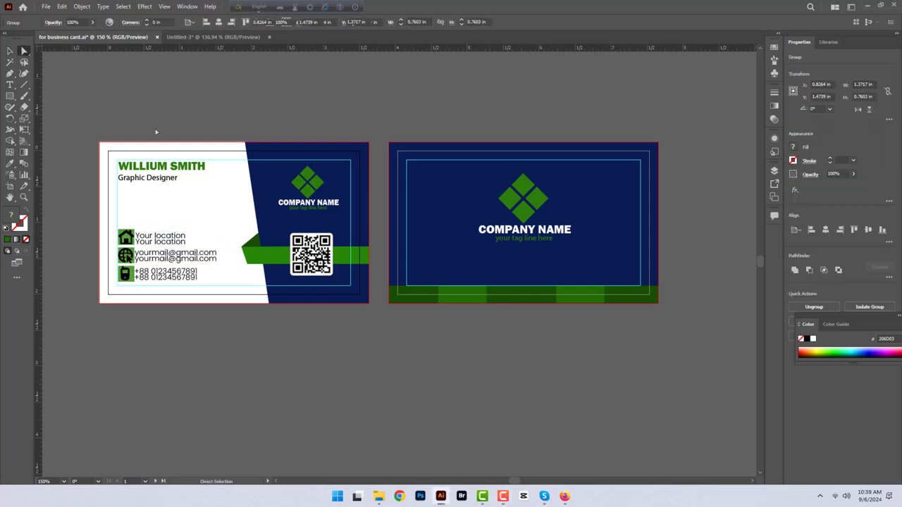
left_click(176, 275)
mouse_move(207, 212)
left_mouse_down()
mouse_move(217, 186)
mouse_move(235, 203)
left_mouse_up()
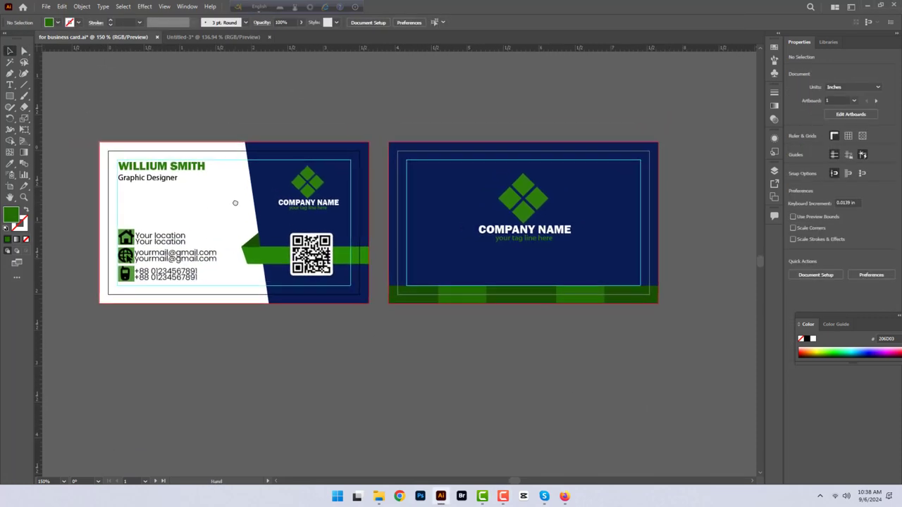